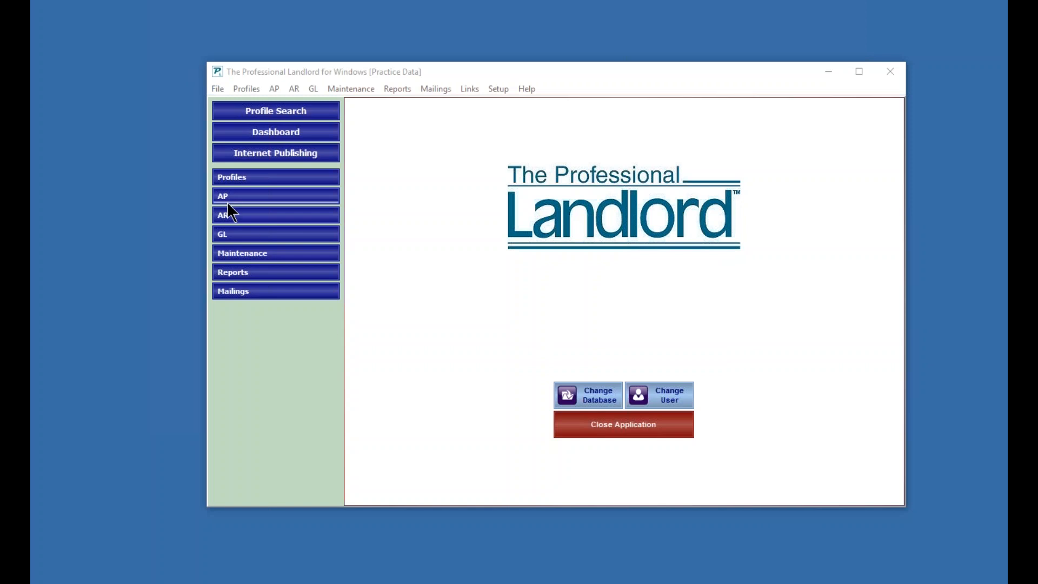
- Open Scheduled Receivables and compile the rent assessments scheduled through 3/1/2017
left_click(235, 214)
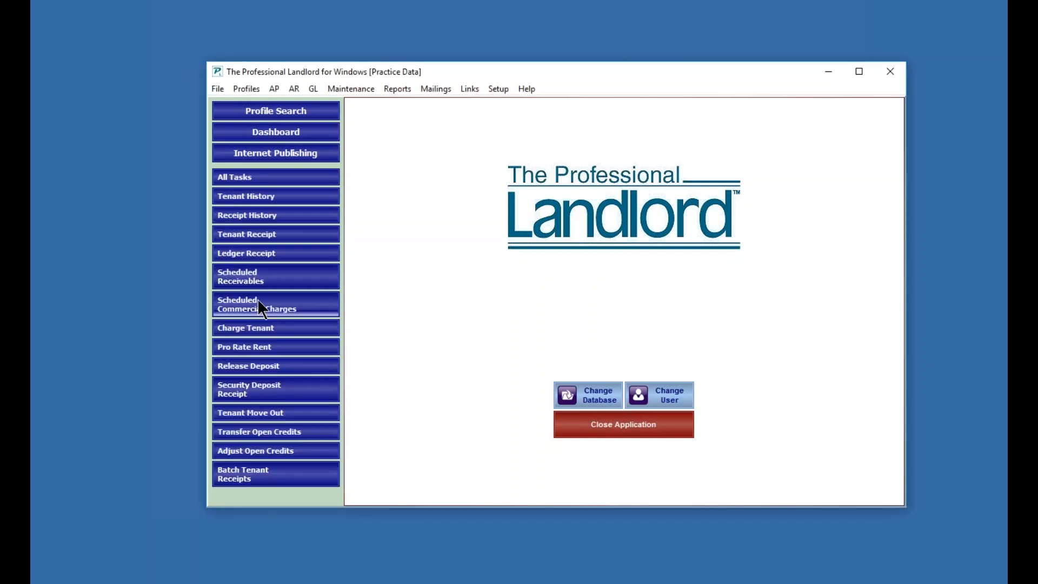
left_click(239, 280)
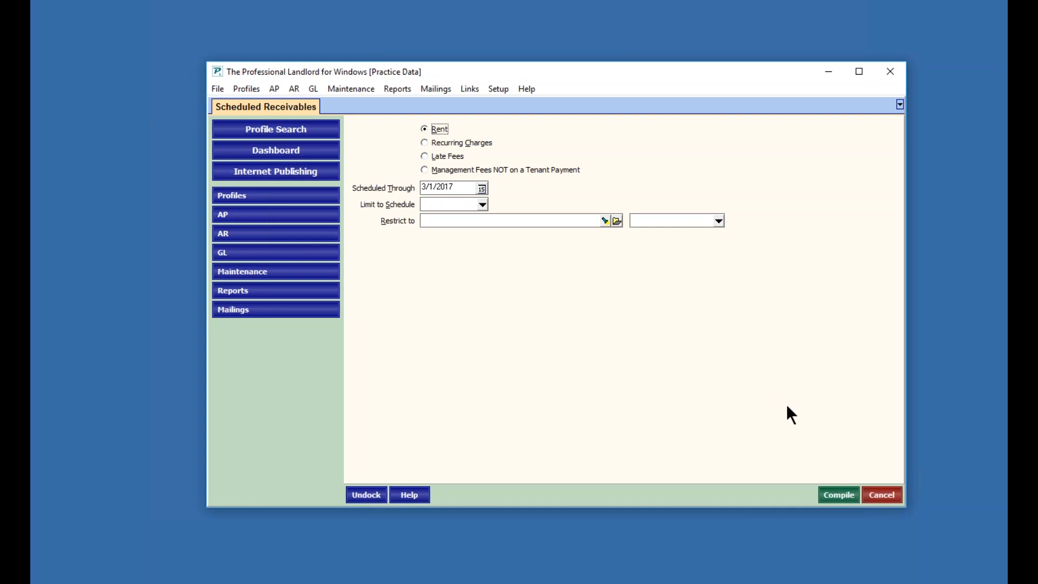
left_click_drag(722, 73, 655, 91)
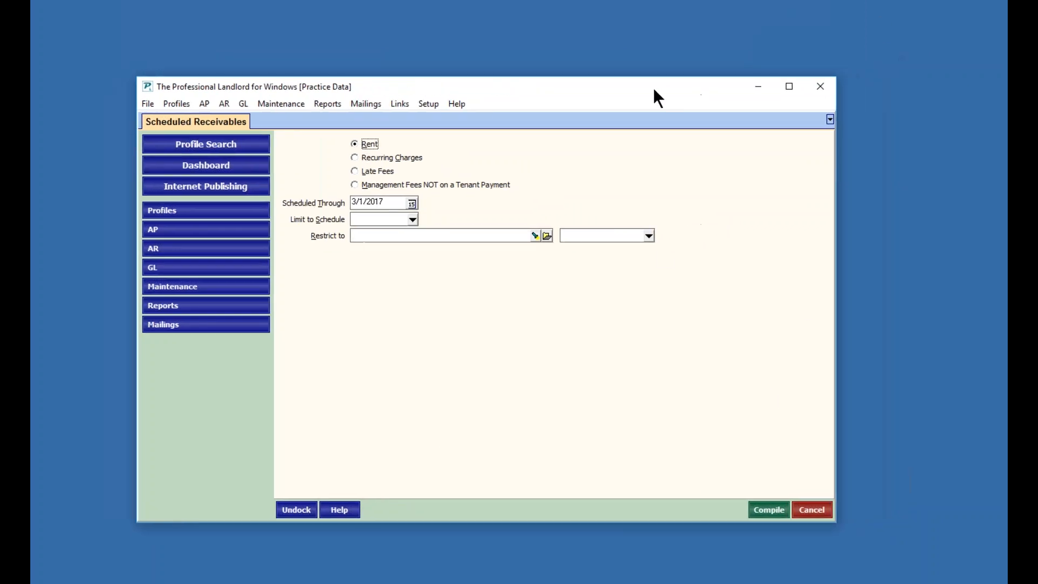
left_click(769, 509)
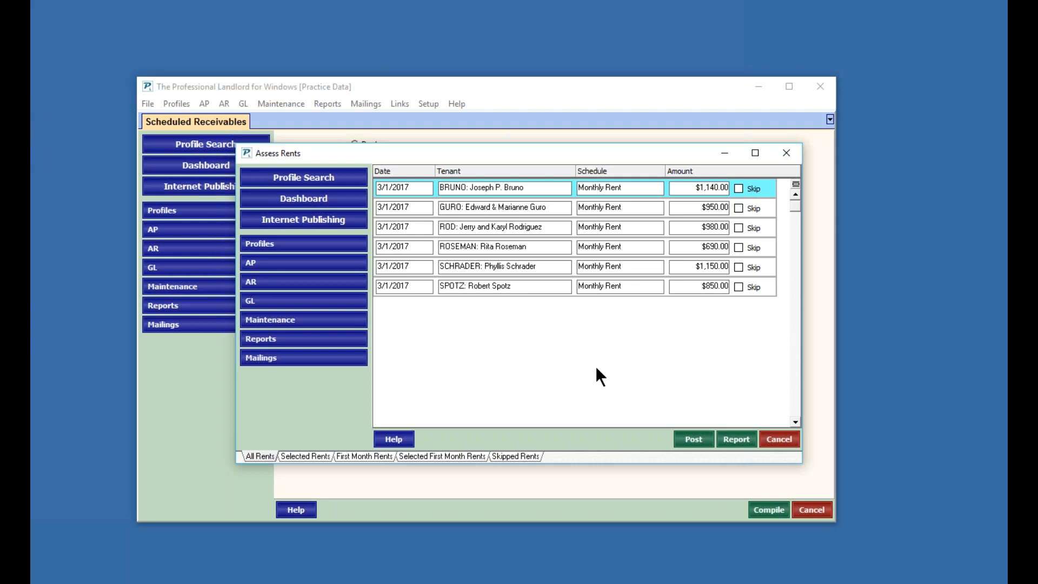
- Review the first tenant's lease details from the rent list, and post the rent assessments
left_click(531, 186)
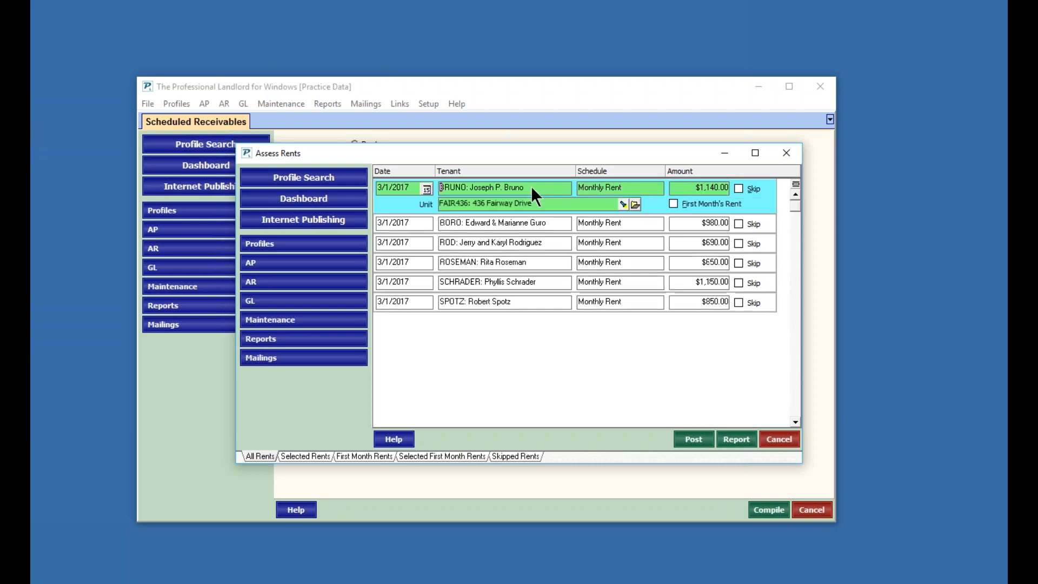
left_click(634, 204)
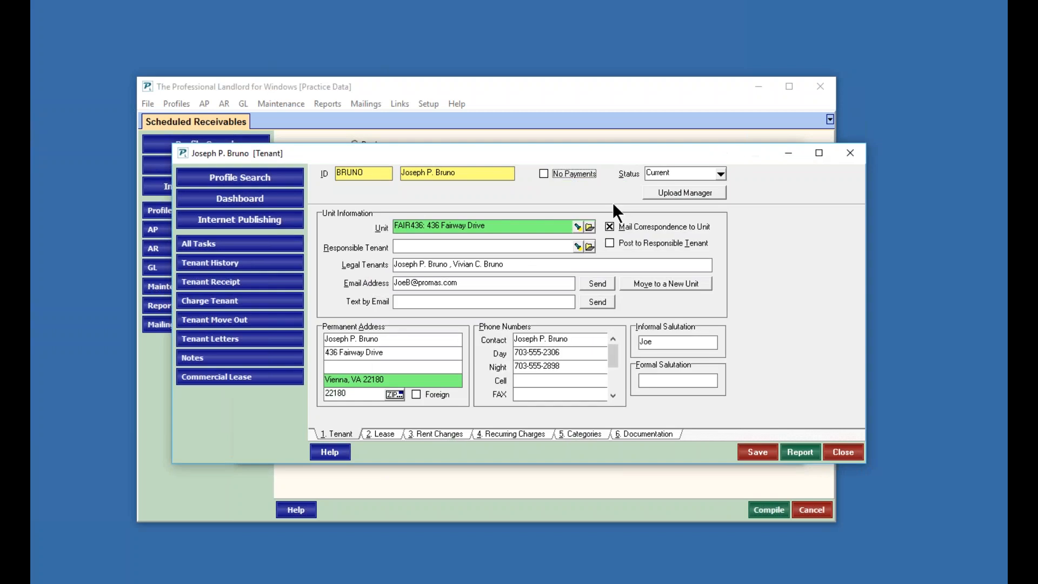
left_click(385, 434)
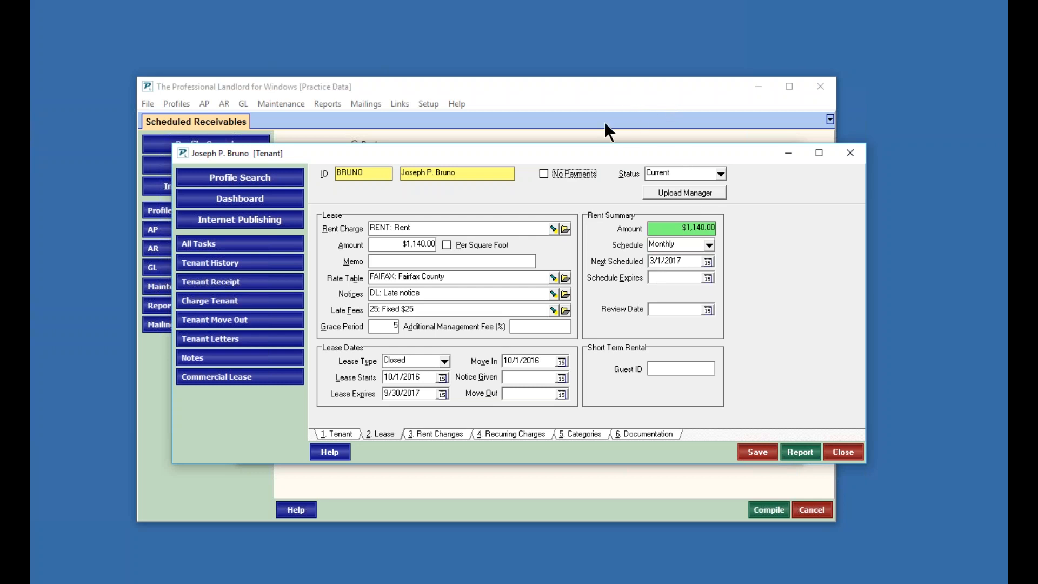
left_click(757, 452)
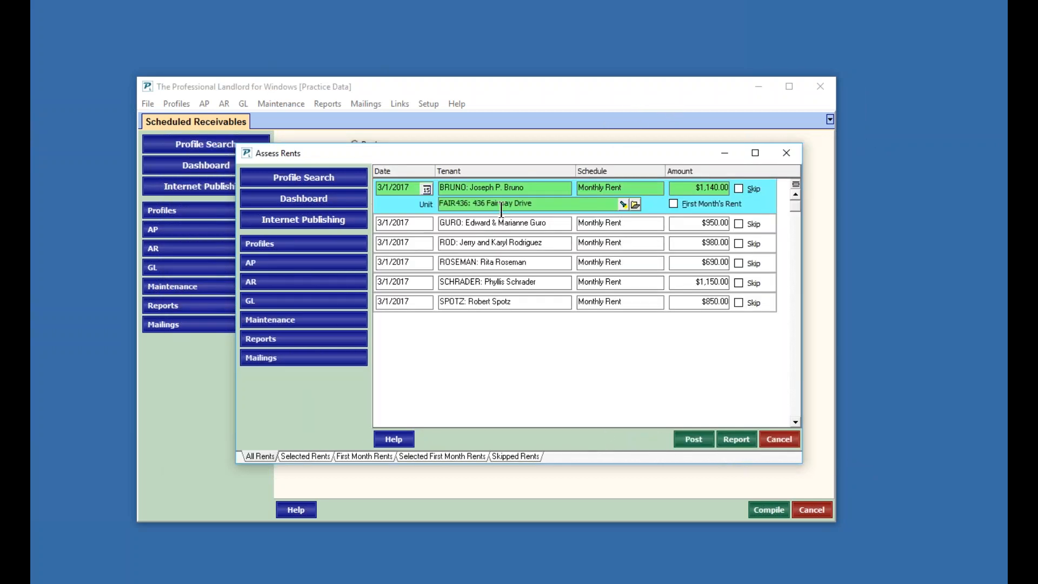
left_click(692, 439)
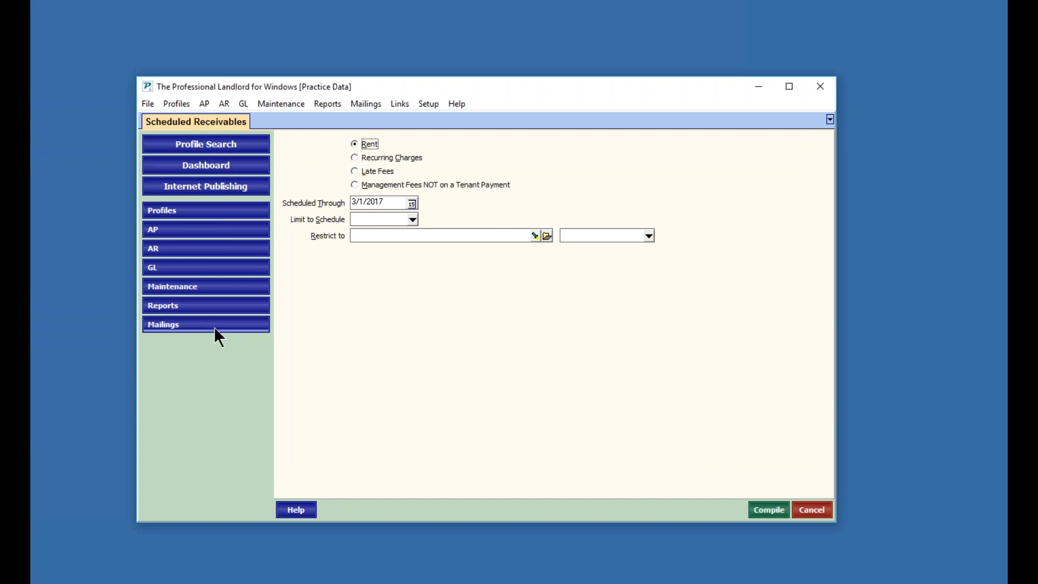
- Open the first tenant's profile and check the lease's next scheduled rent date
left_click(169, 207)
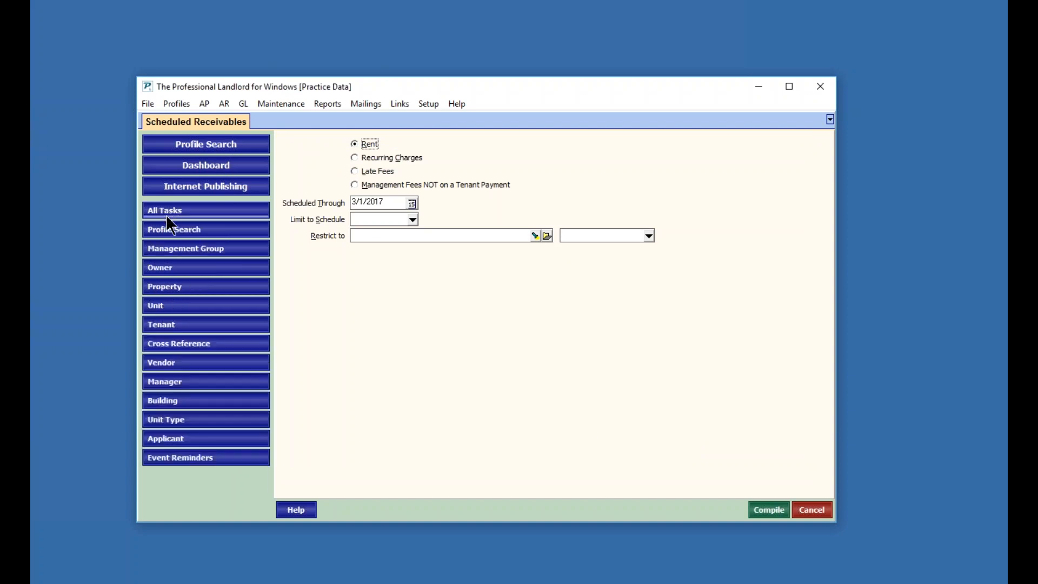
left_click(171, 327)
left_click(414, 466)
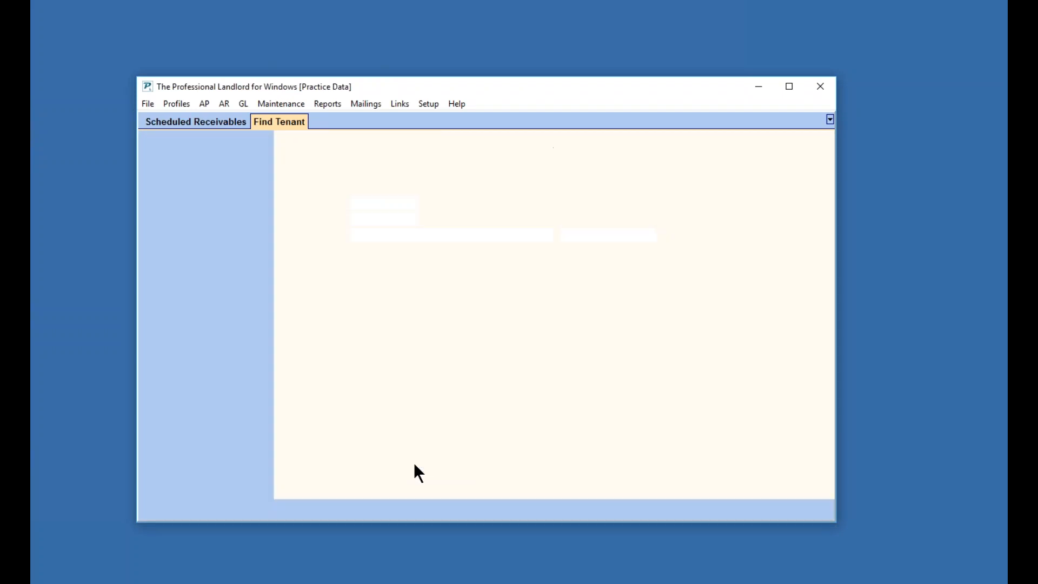
left_click(350, 492)
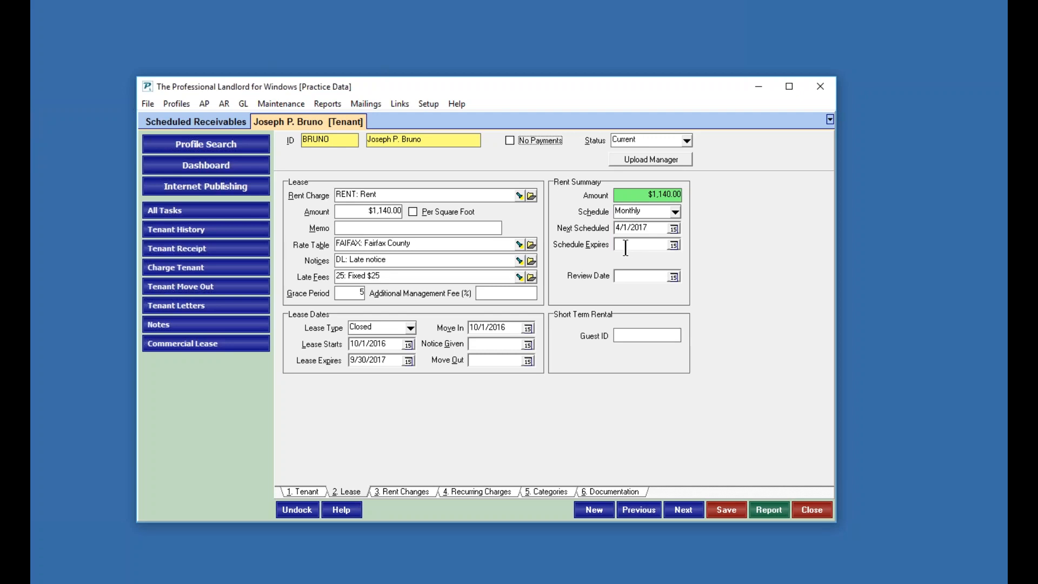
left_click(805, 509)
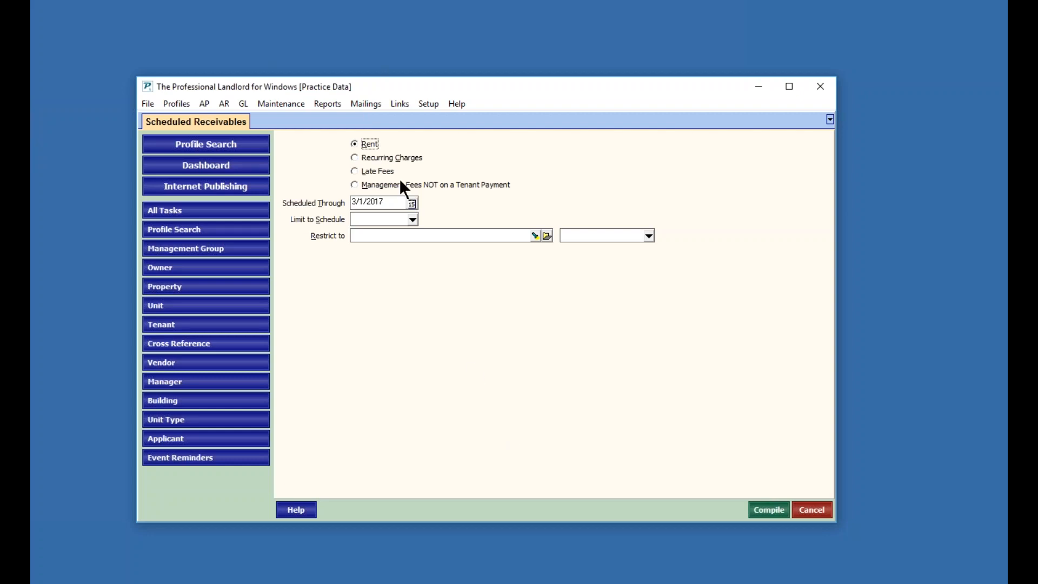
- Compile and post the recurring charges scheduled through 3/1/2017
left_click(354, 156)
left_click(768, 511)
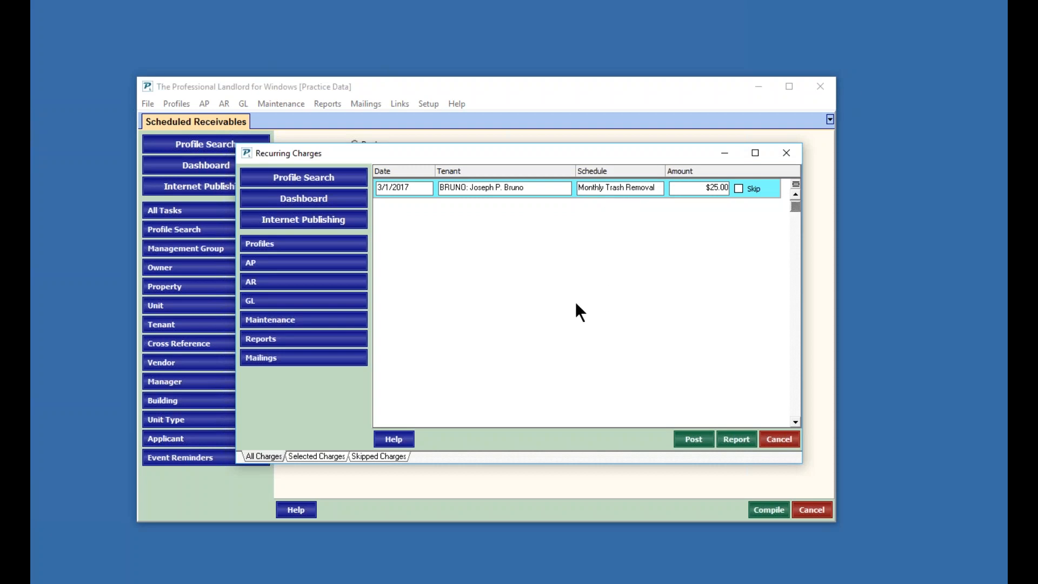
left_click(692, 438)
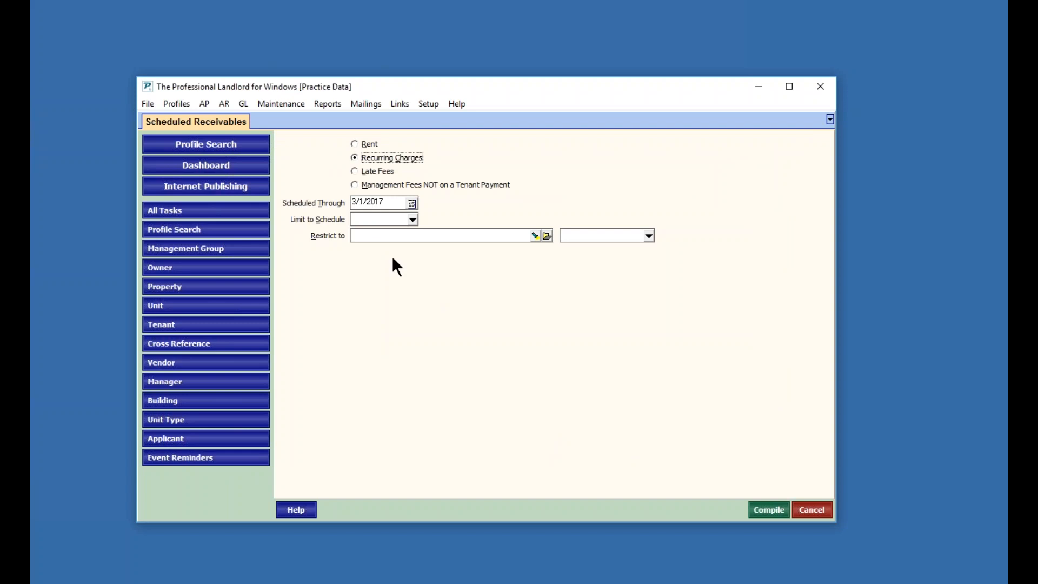
- Compile late fees scheduled through 3/7/2017
left_click(355, 171)
left_click(411, 203)
left_click(485, 299)
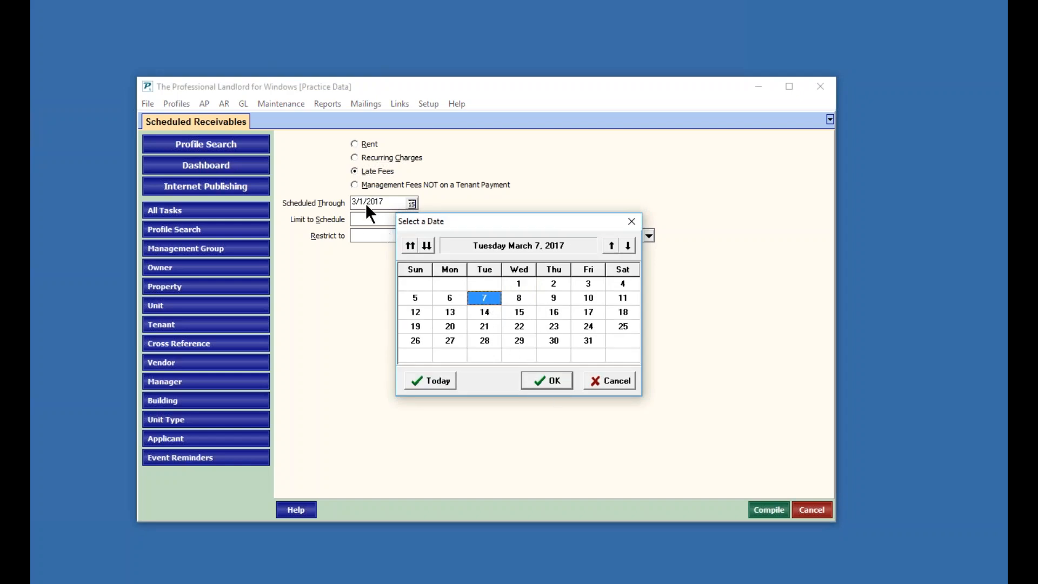
left_click(552, 380)
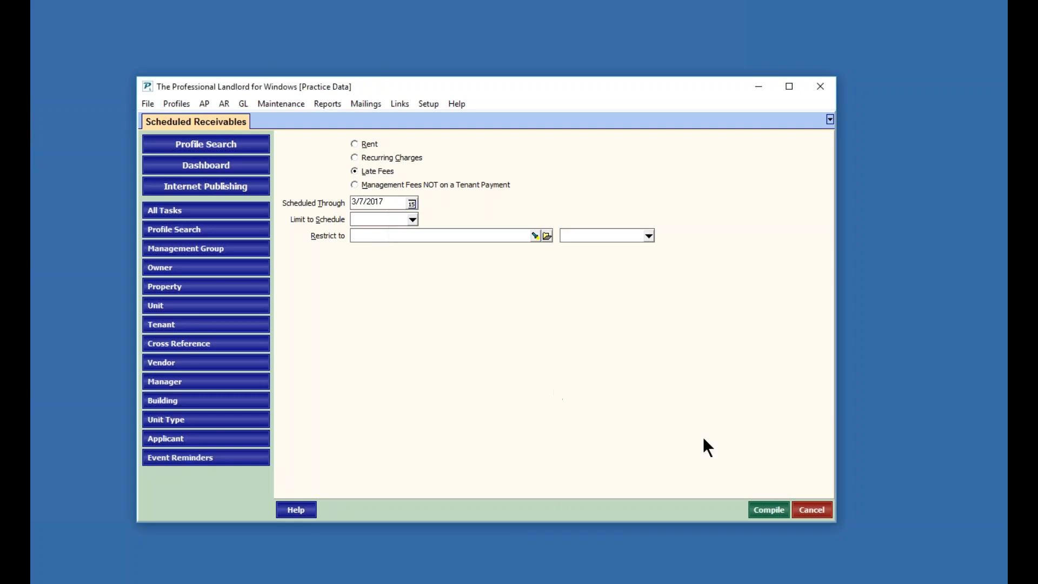
left_click(767, 506)
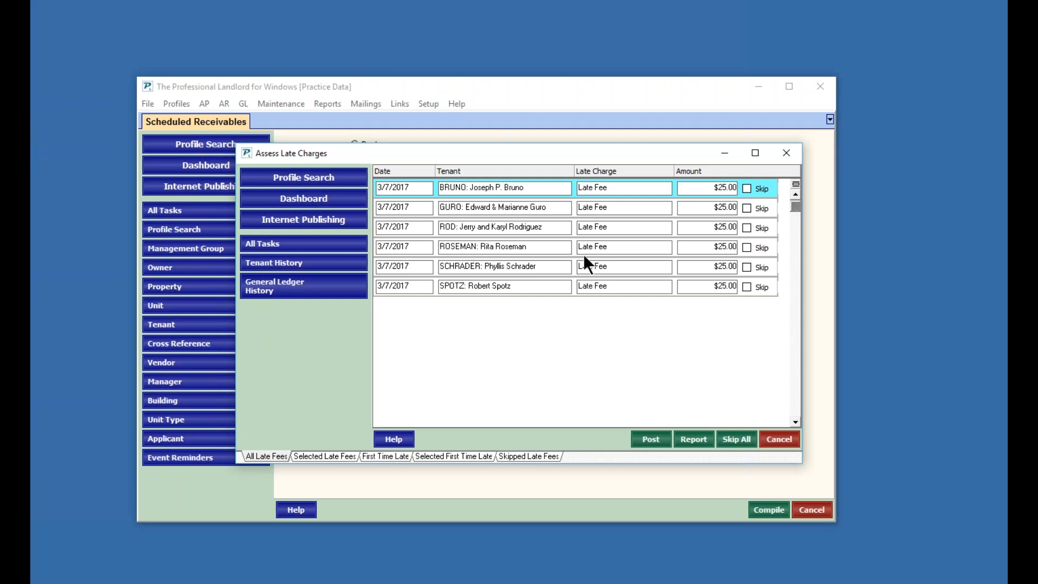
- Review the fourth tenant's late-fee details and cancel the late charge assessment
left_click(472, 242)
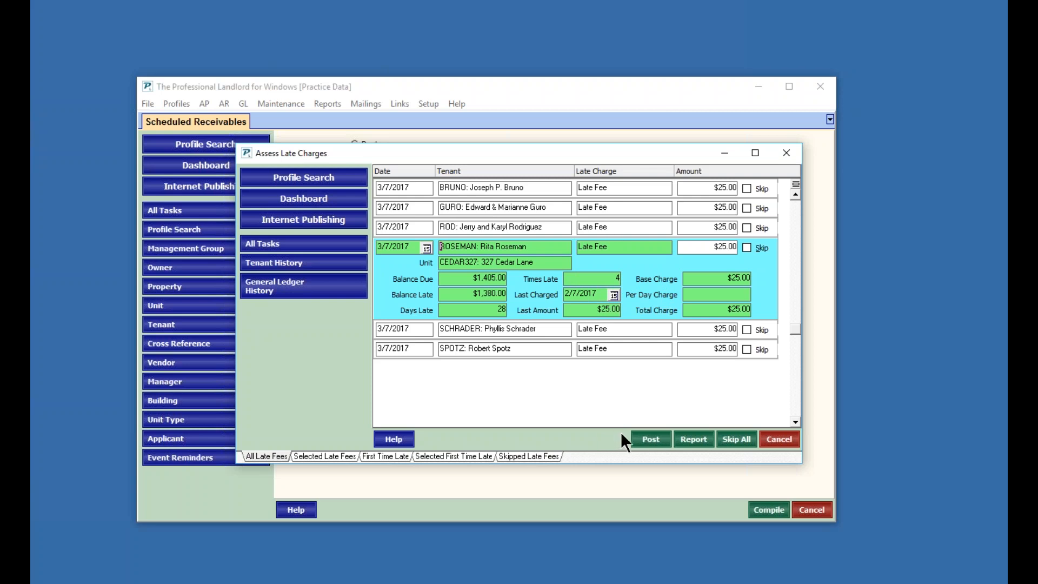
left_click(772, 436)
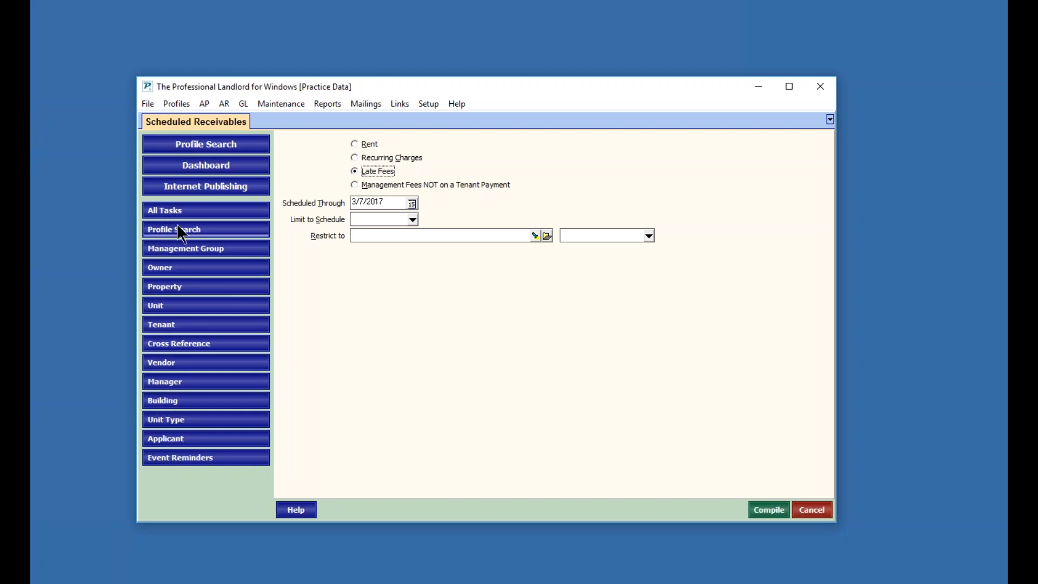
- Open the Charge Tenant form under AR and cancel it
left_click(174, 205)
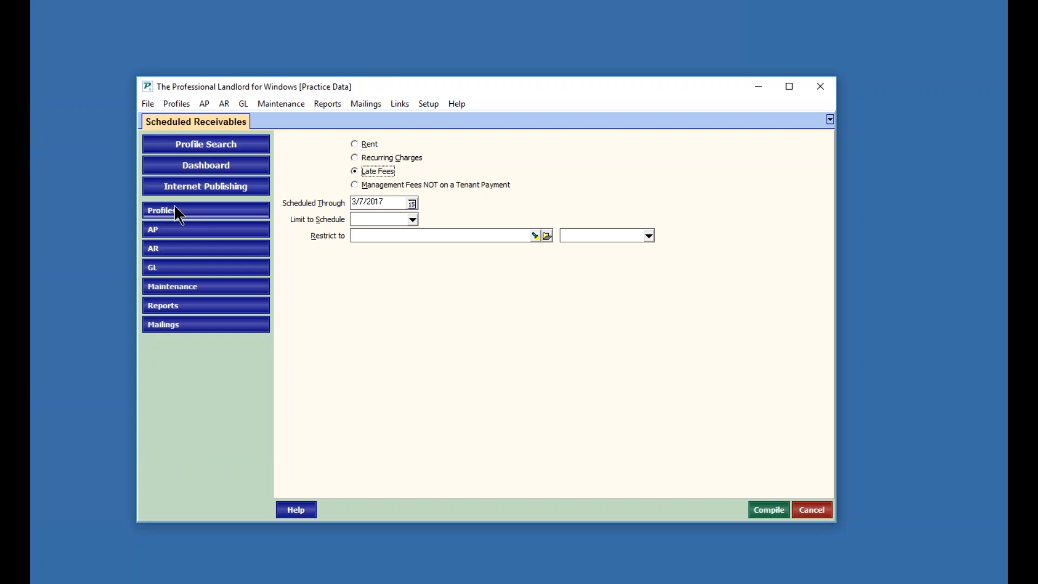
left_click(167, 248)
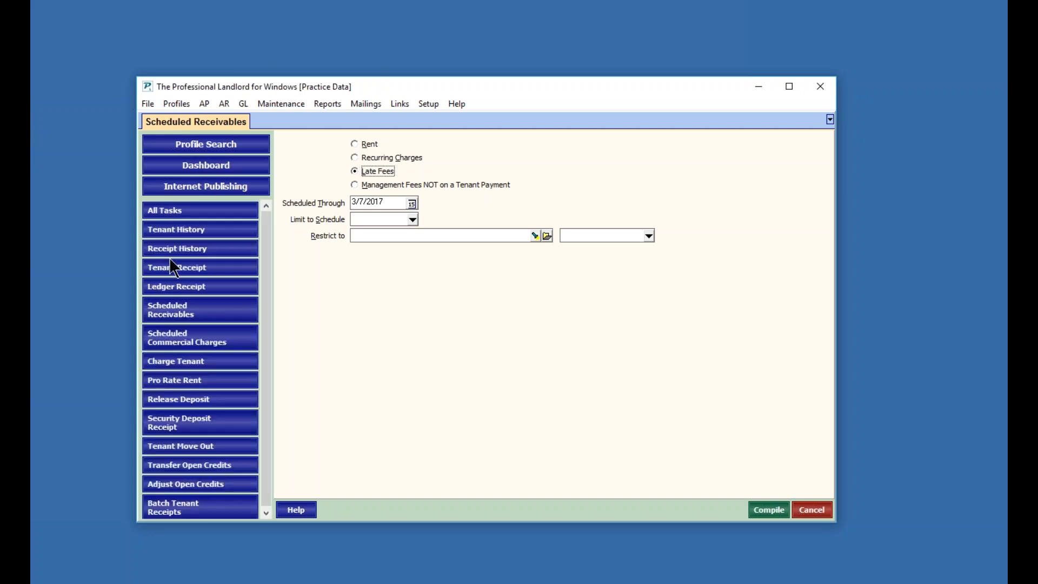
left_click(164, 361)
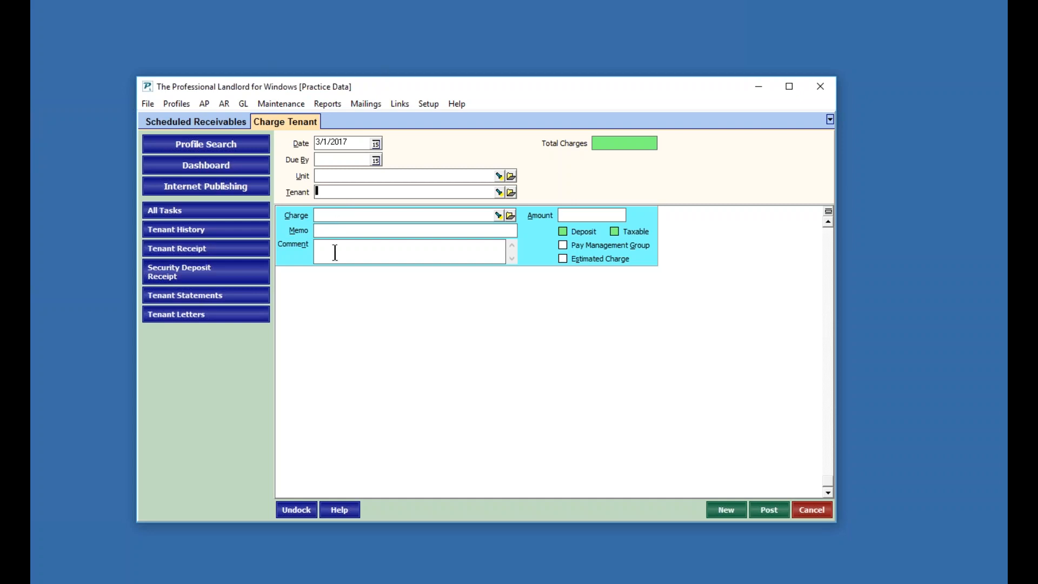
left_click(809, 508)
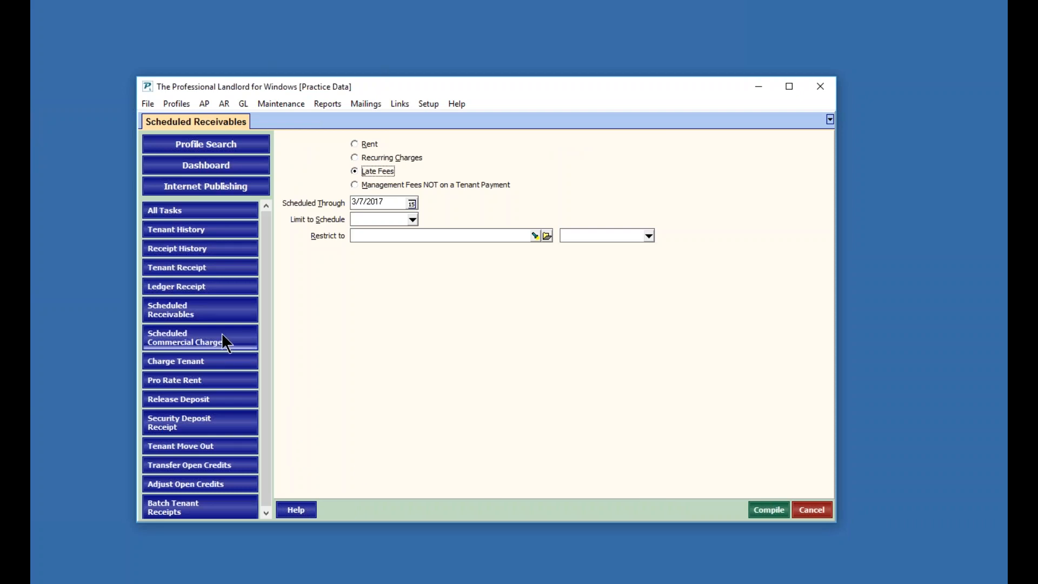
- Preview the Tenant Unpaid Charges report from Tenant Reports, then close the preview and report list
left_click(172, 209)
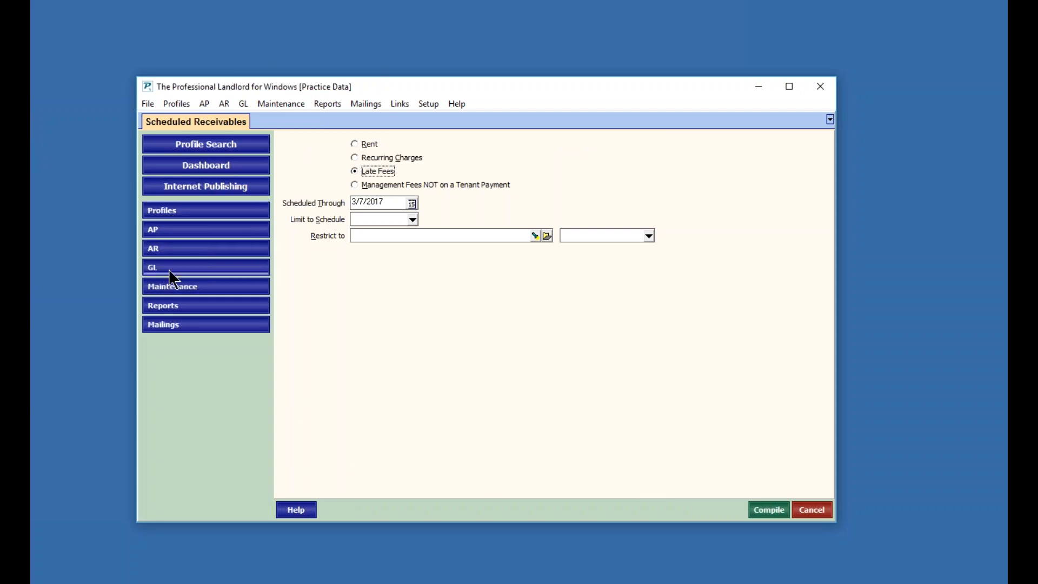
left_click(170, 306)
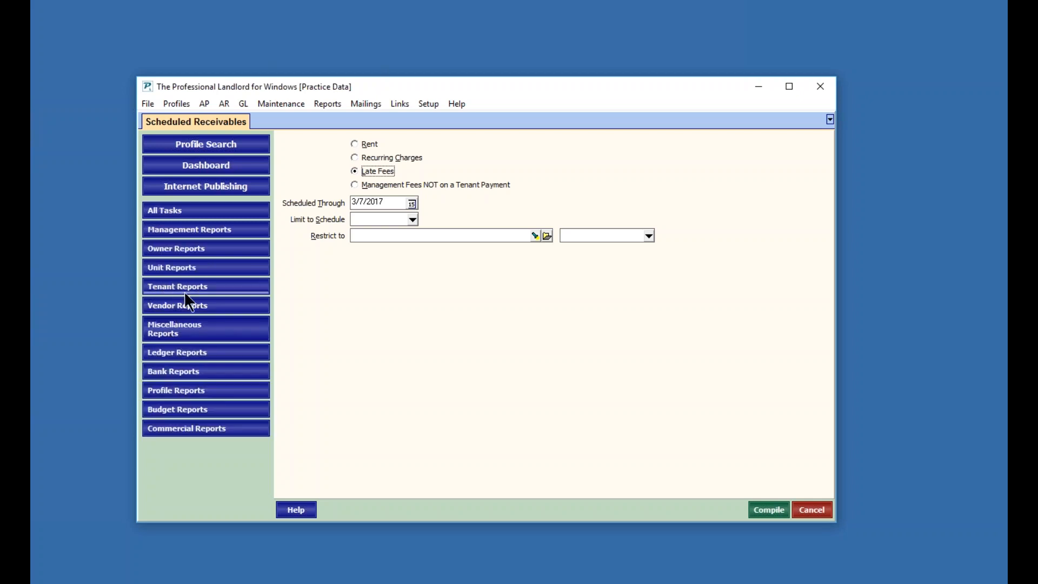
left_click(179, 288)
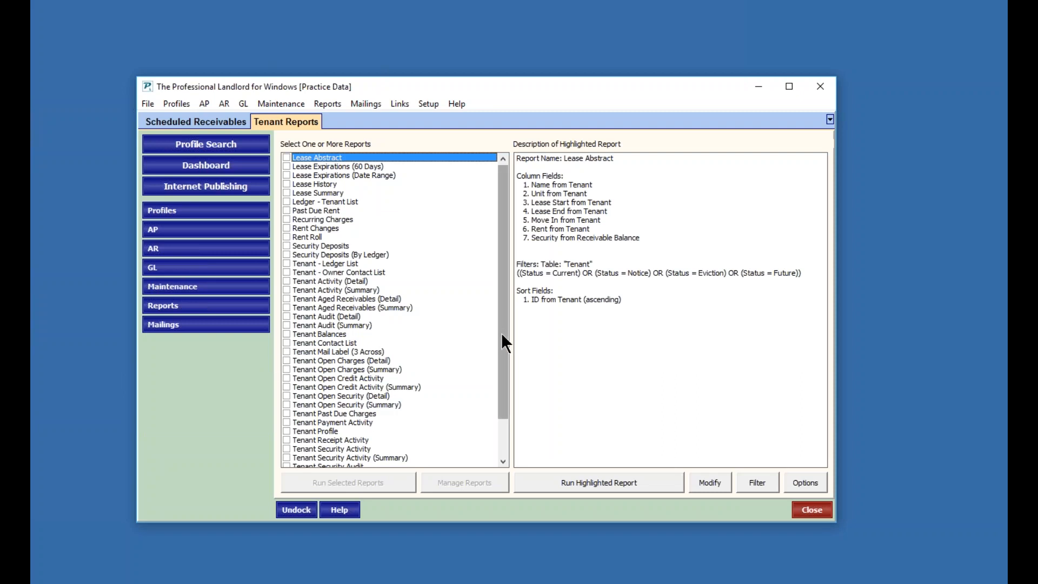
left_click_drag(502, 327, 483, 407)
left_click(333, 458)
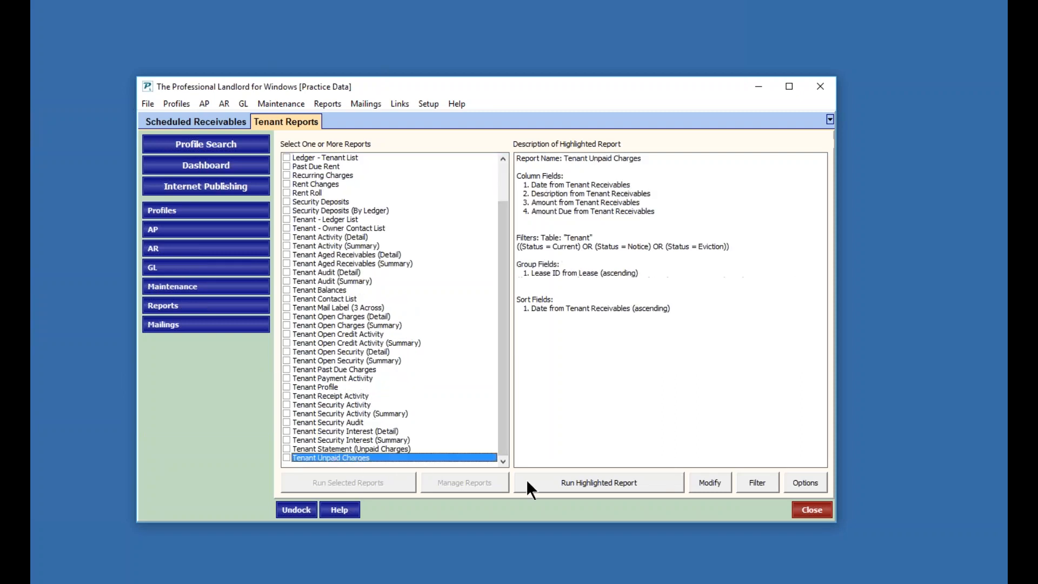
left_click(597, 481)
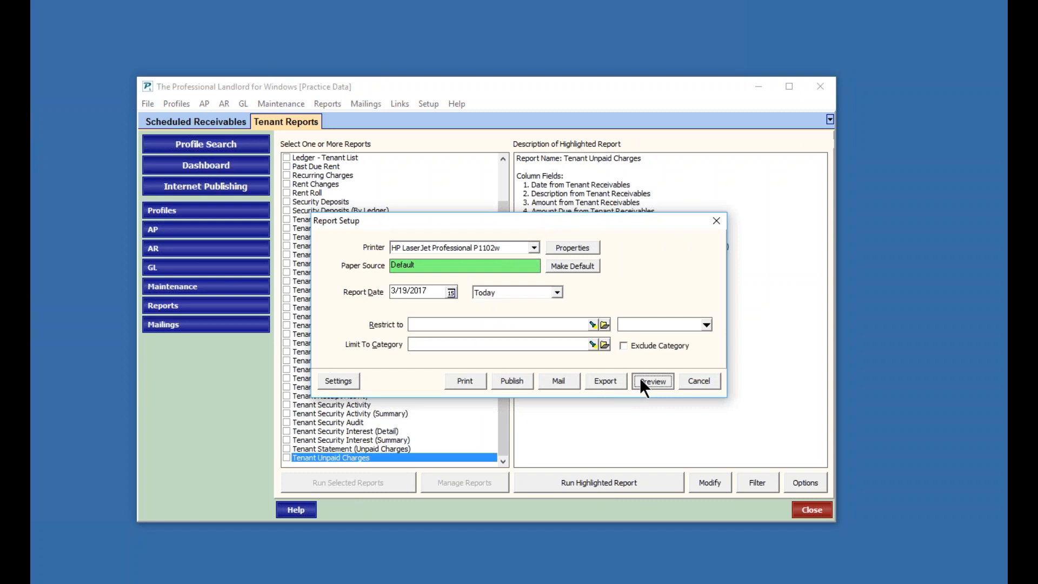
left_click(640, 377)
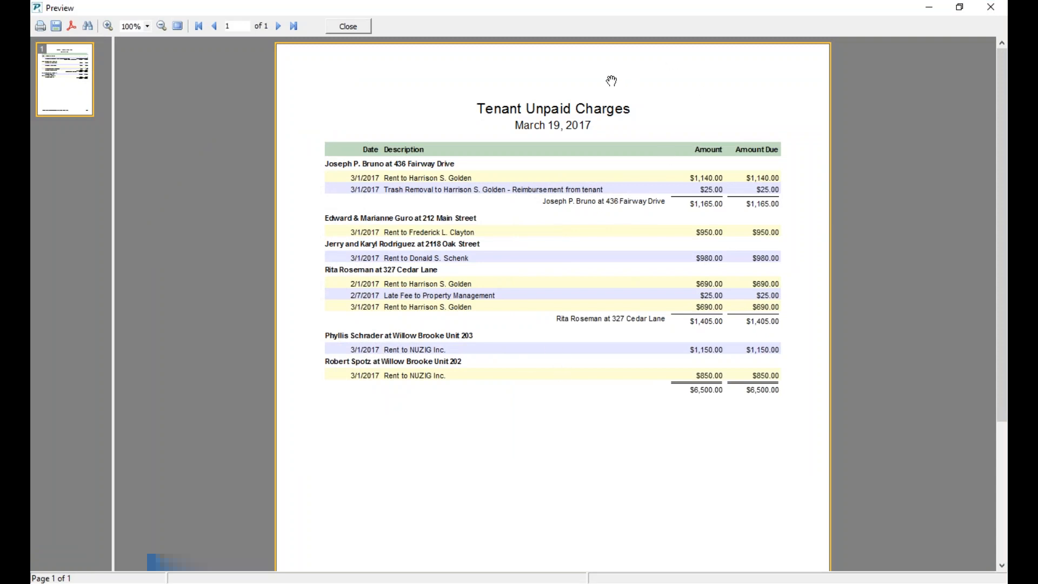
left_click(341, 24)
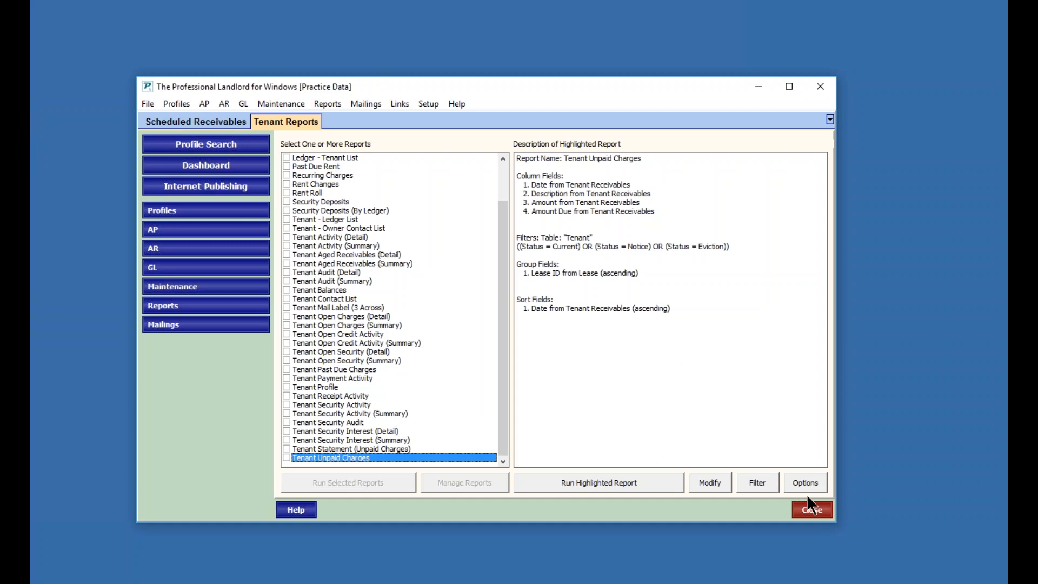
left_click(812, 510)
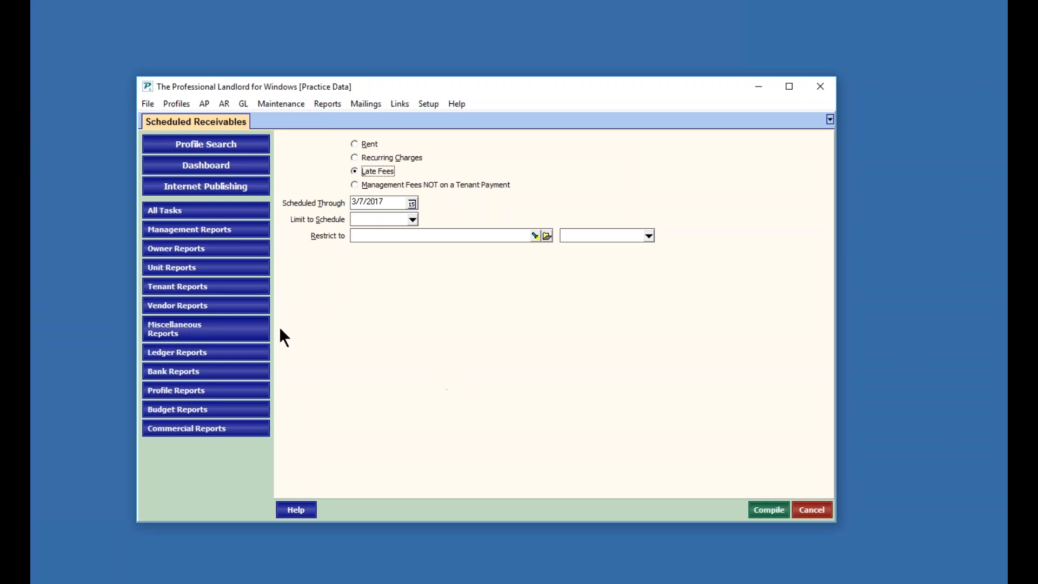
- Open a new Tenant Receipt from the AR tasks and select the first paying tenant through the Find Tenant search
left_click(164, 206)
left_click(166, 251)
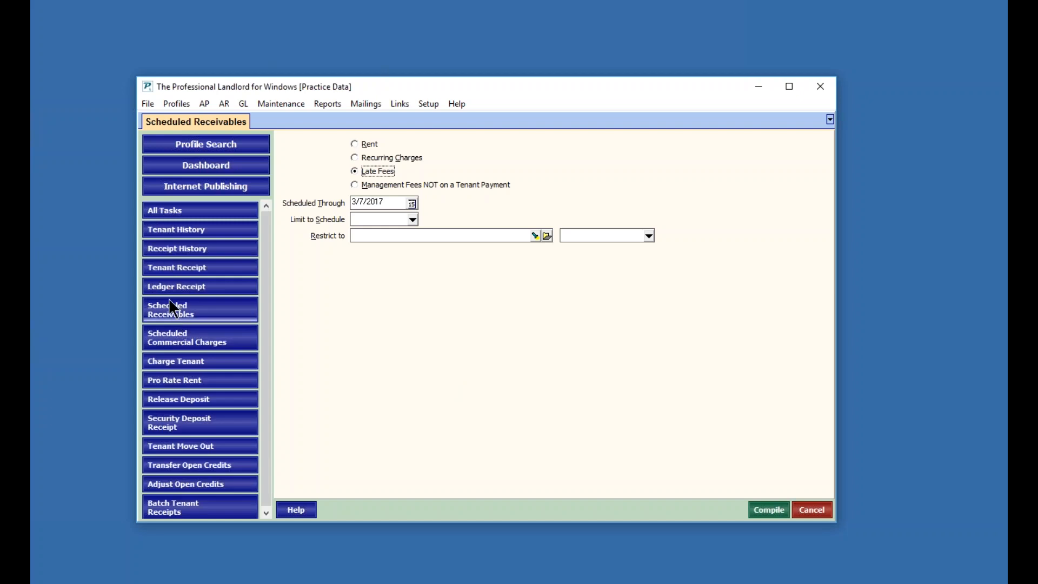
left_click(159, 267)
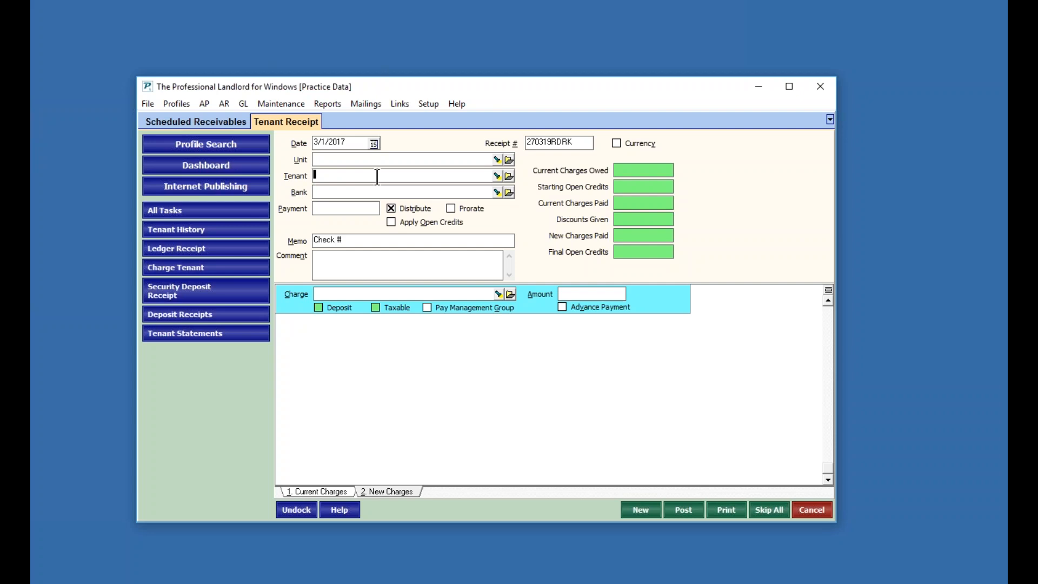
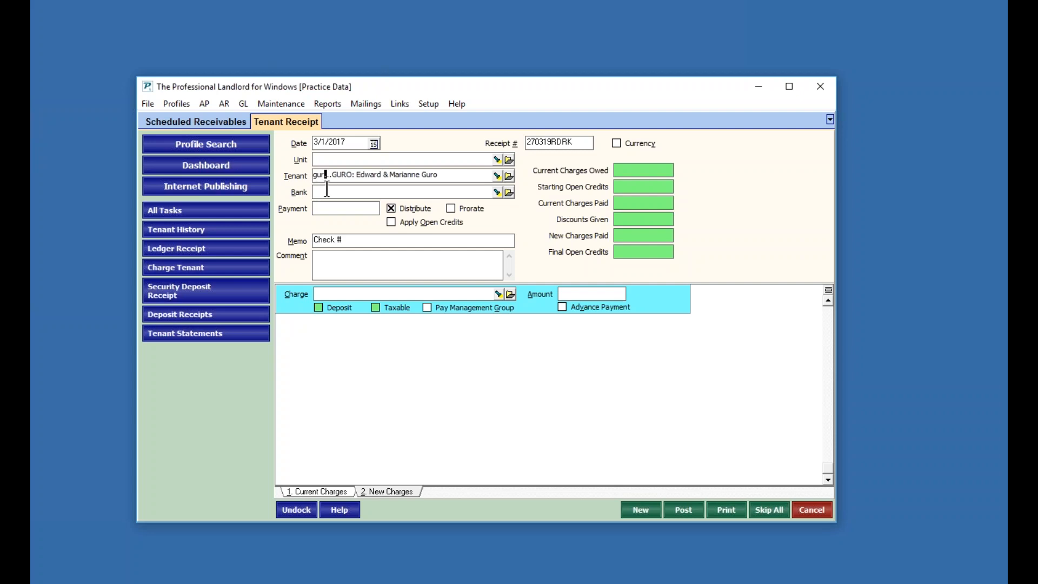
left_click(496, 175)
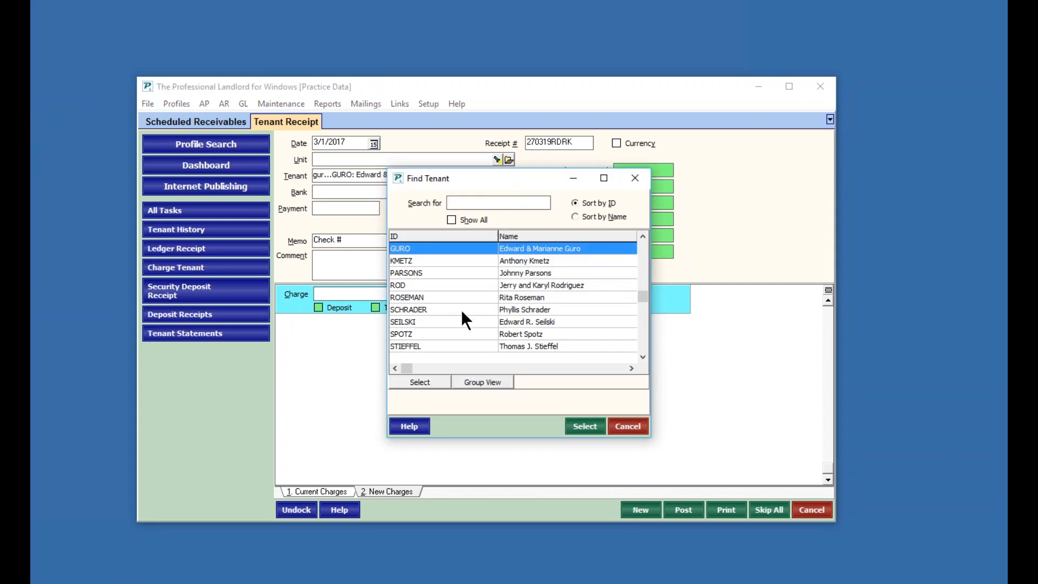
type("gur")
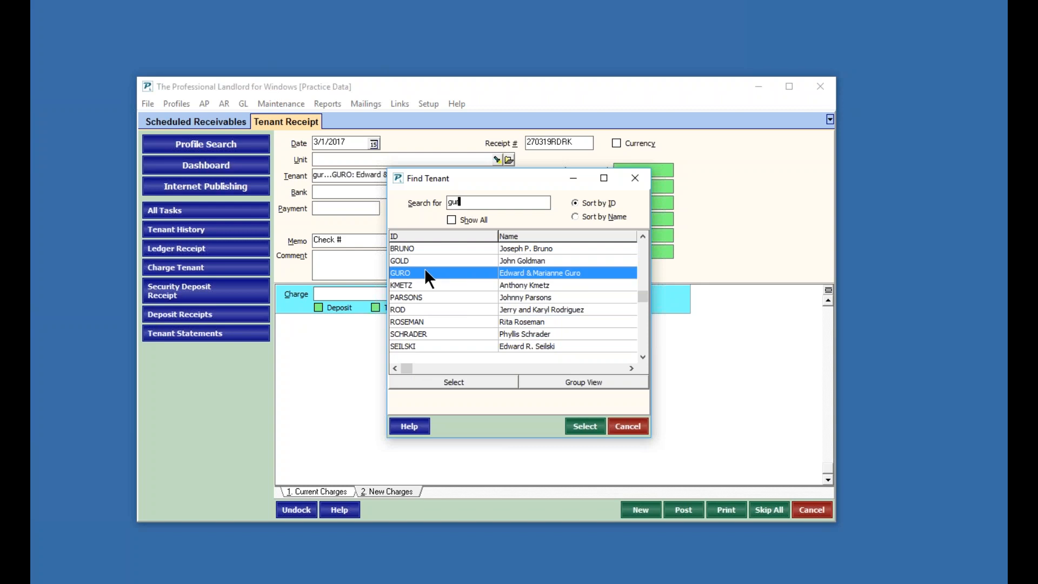
left_click(447, 383)
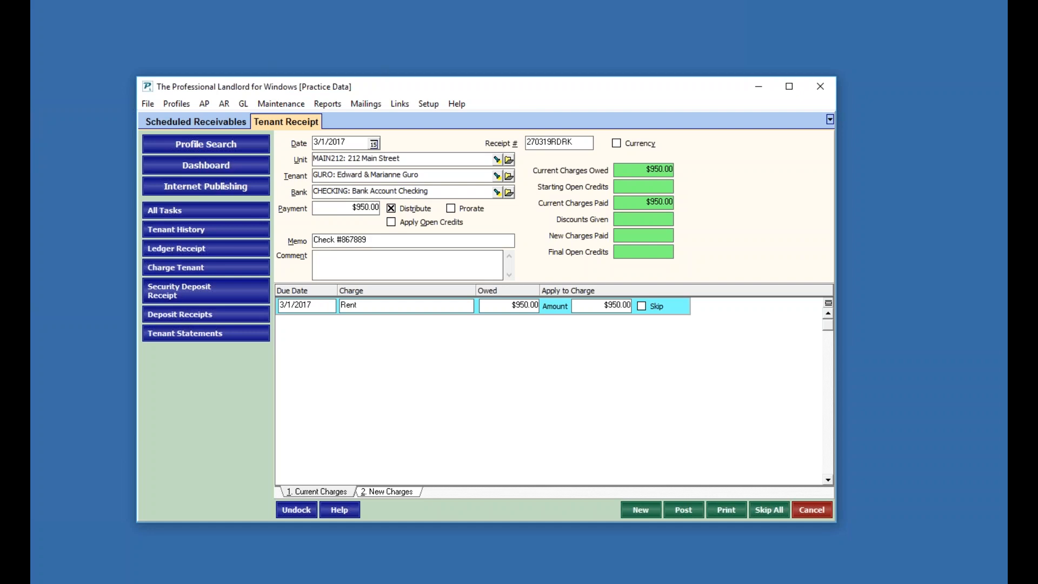
- Shorten the memo to Check #8678 and save the $950 receipt
key("BackSpace")
key("BackSpace")
left_click(640, 509)
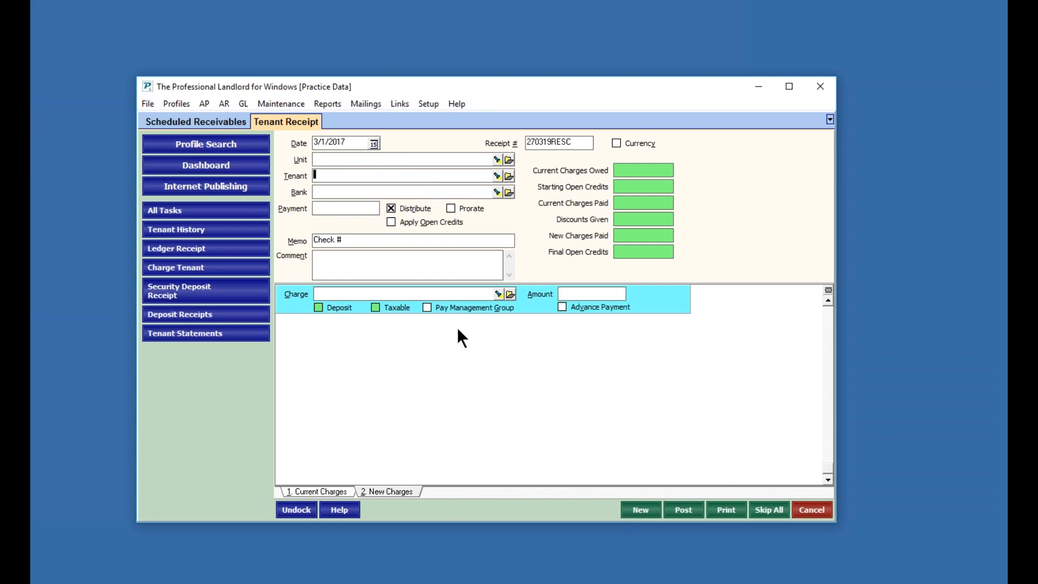
- Start a receipt for the second tenant, dismiss the payment note, set the memo to Check #5543 and save it
key("Tab")
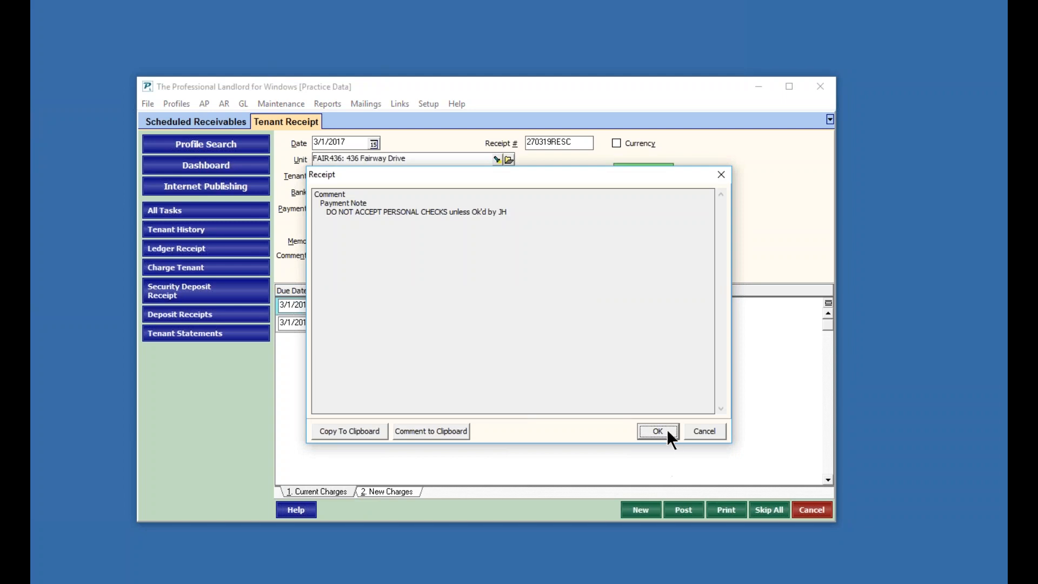
left_click(694, 431)
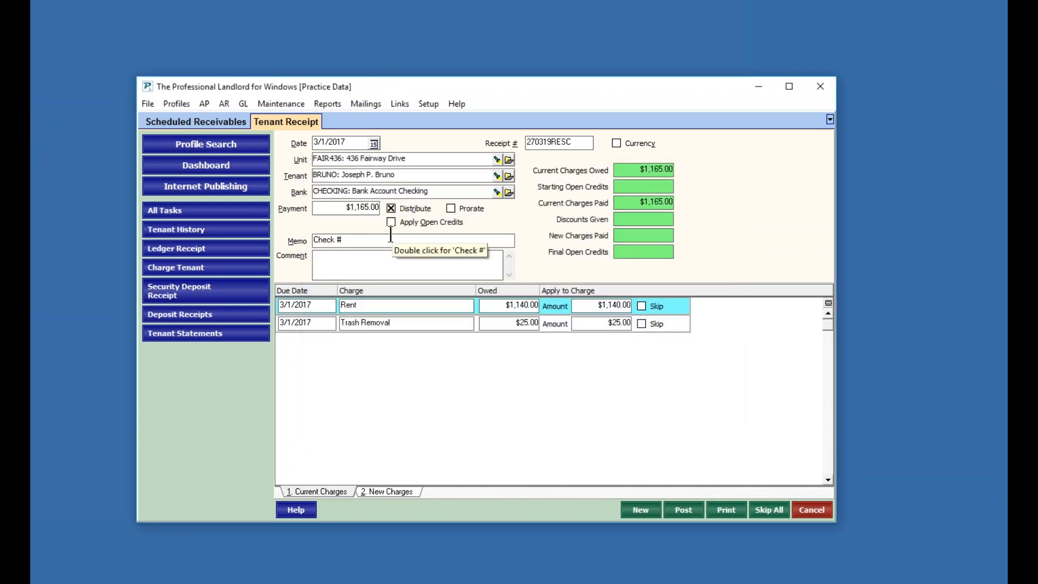
type("5543")
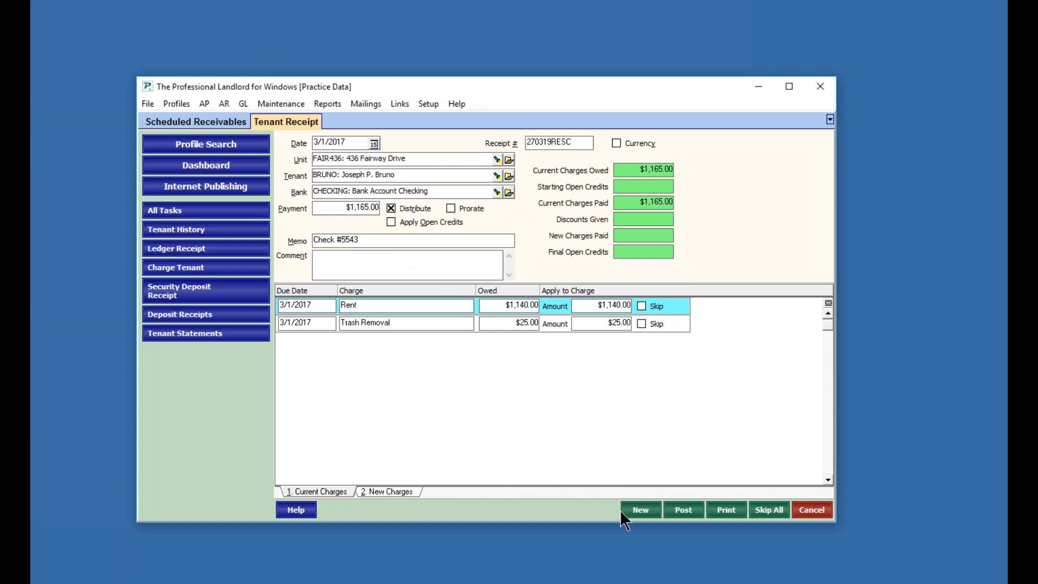
left_click(640, 508)
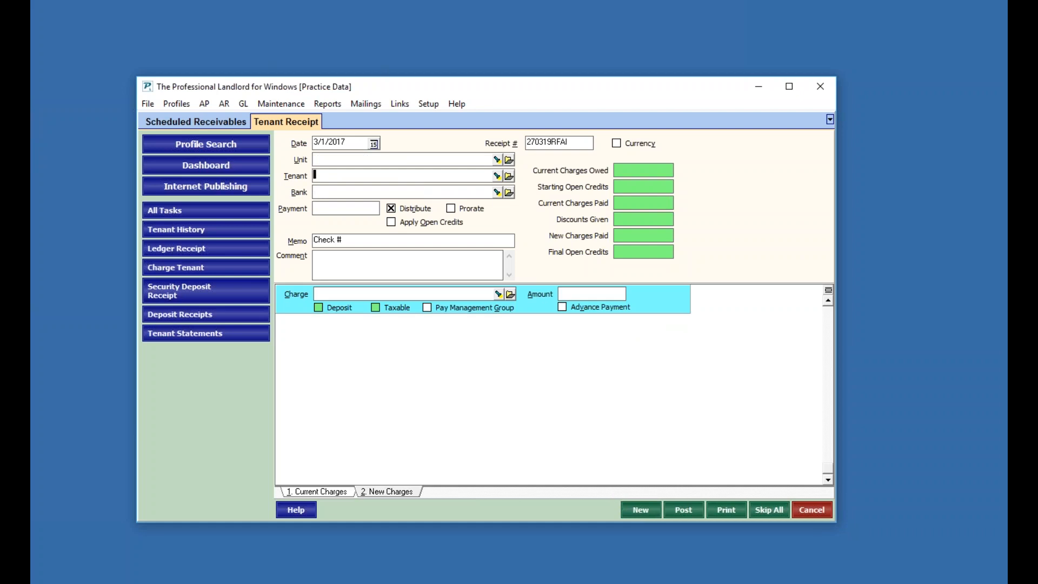
- Record a $500 receipt for a third tenant with memo MO #6543 and save it
left_click(497, 174)
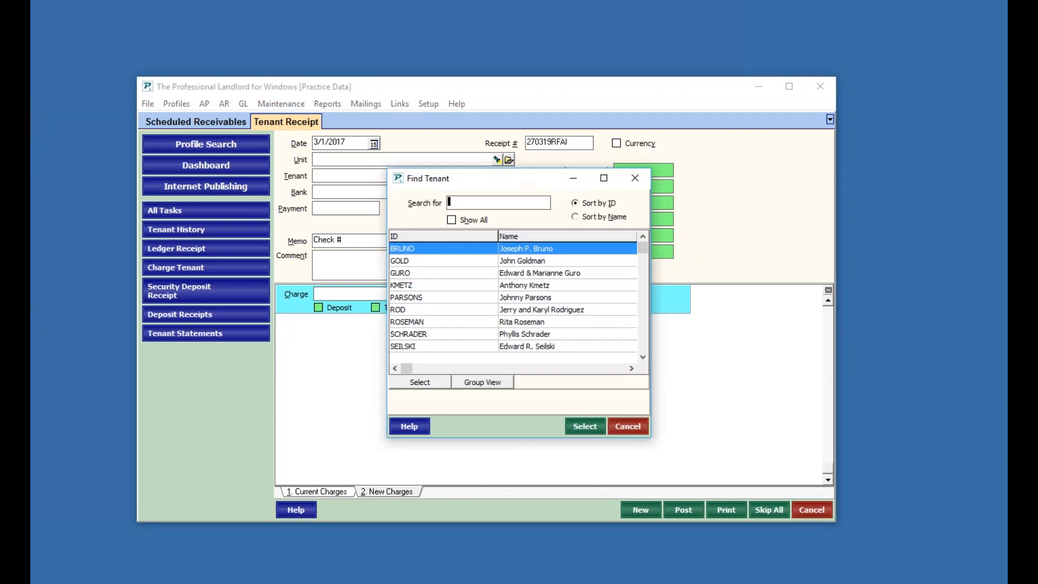
type("sch")
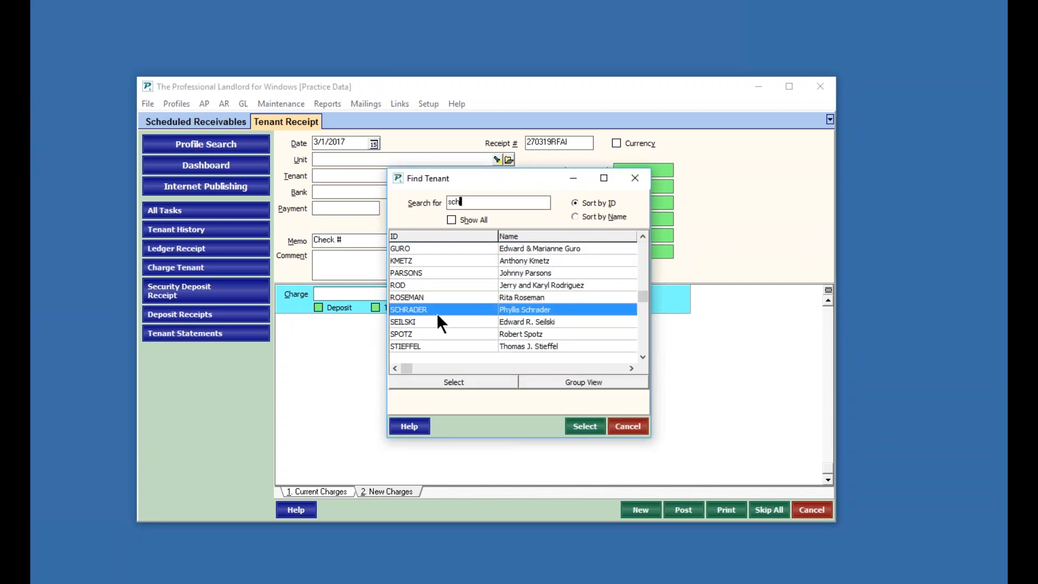
left_click(453, 382)
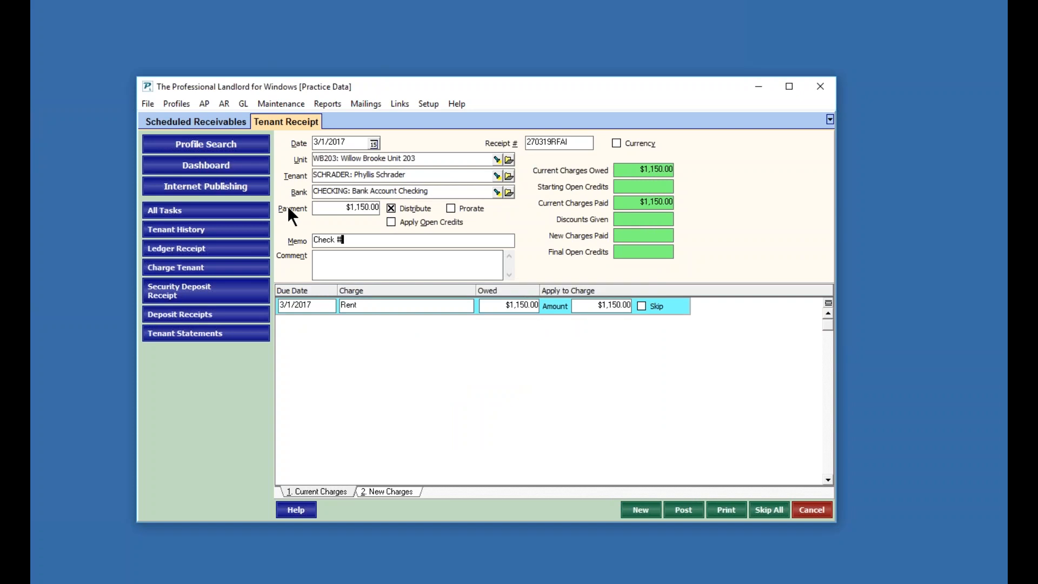
key("space")
type("6543")
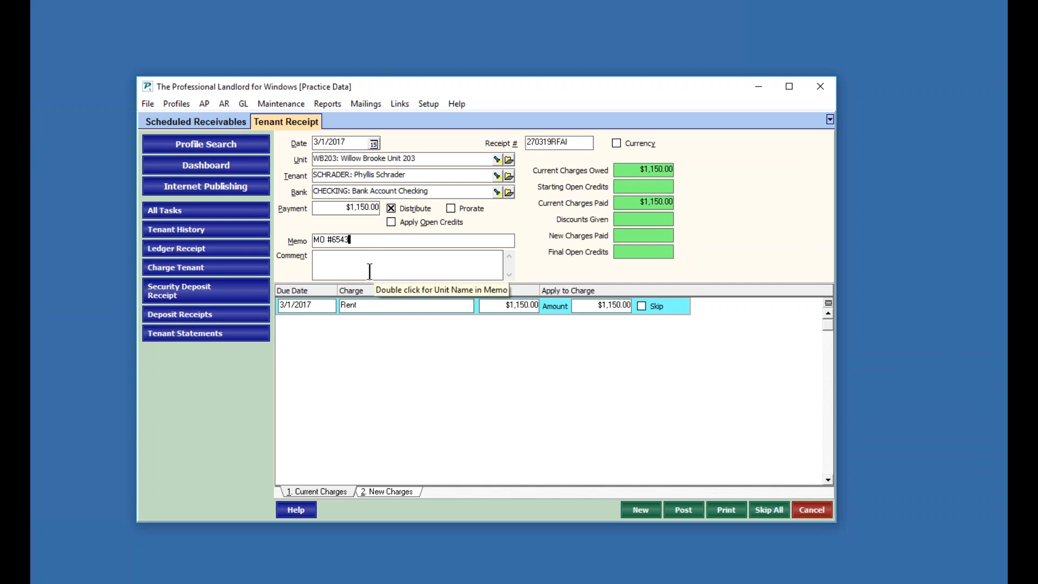
left_click(355, 206)
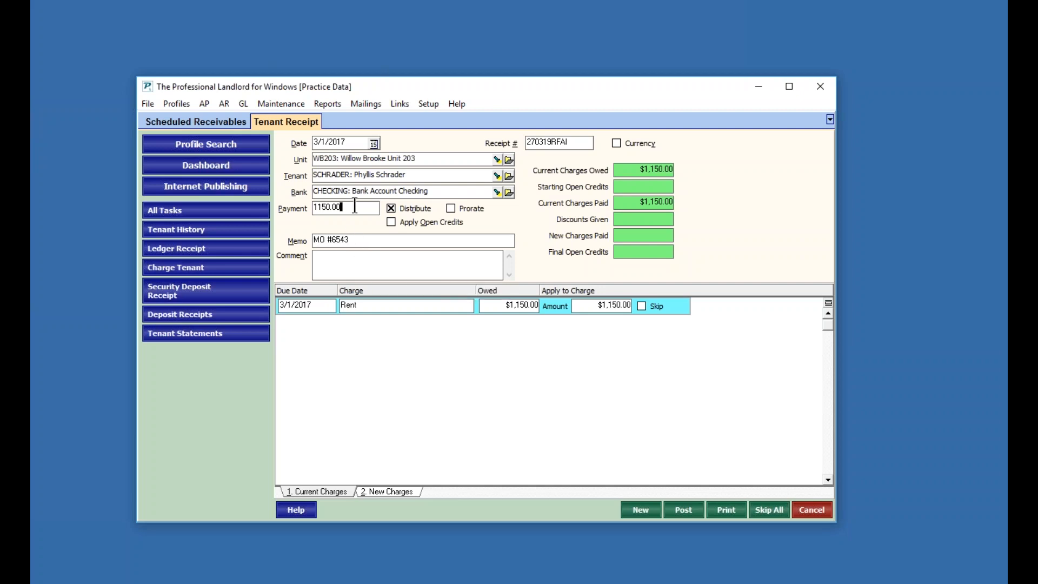
left_click_drag(363, 207, 293, 200)
type("500")
left_click(343, 258)
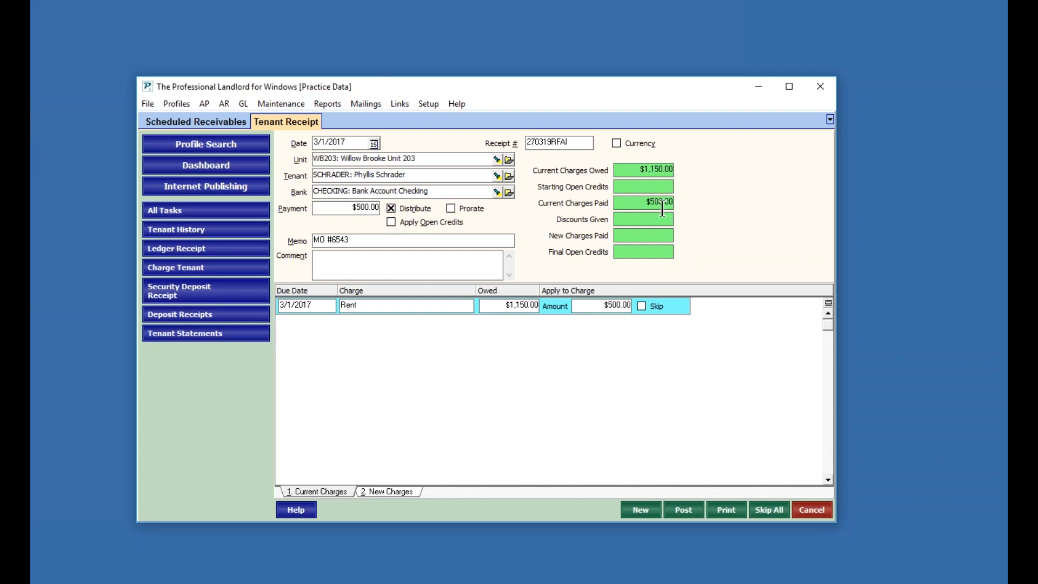
left_click(640, 509)
- Record another $500 receipt for the same tenant with memo MO #6785 and save it
left_click(290, 176)
key("Down")
type("6785")
left_click(324, 207)
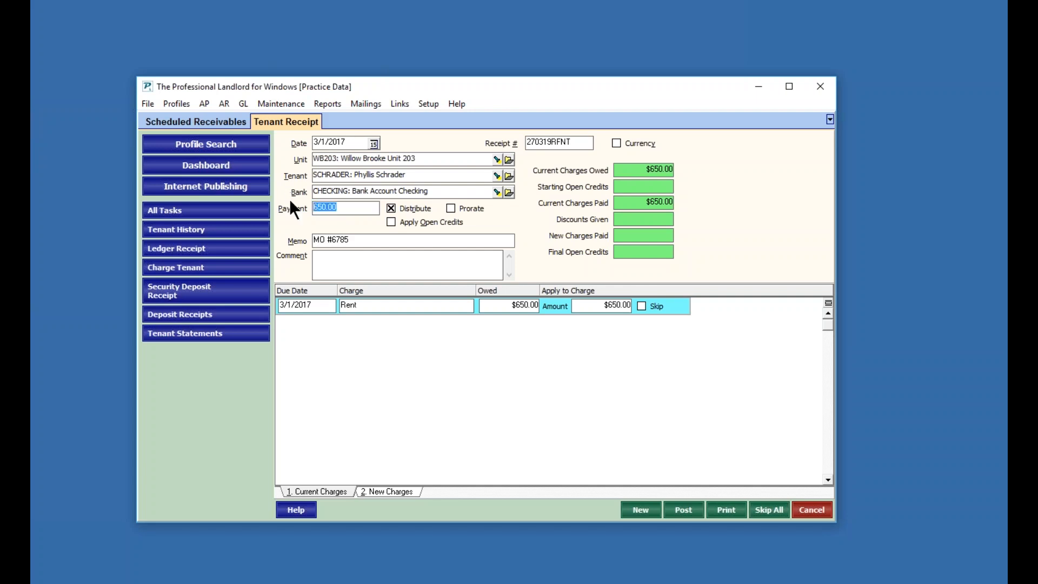
type("500")
left_click(645, 511)
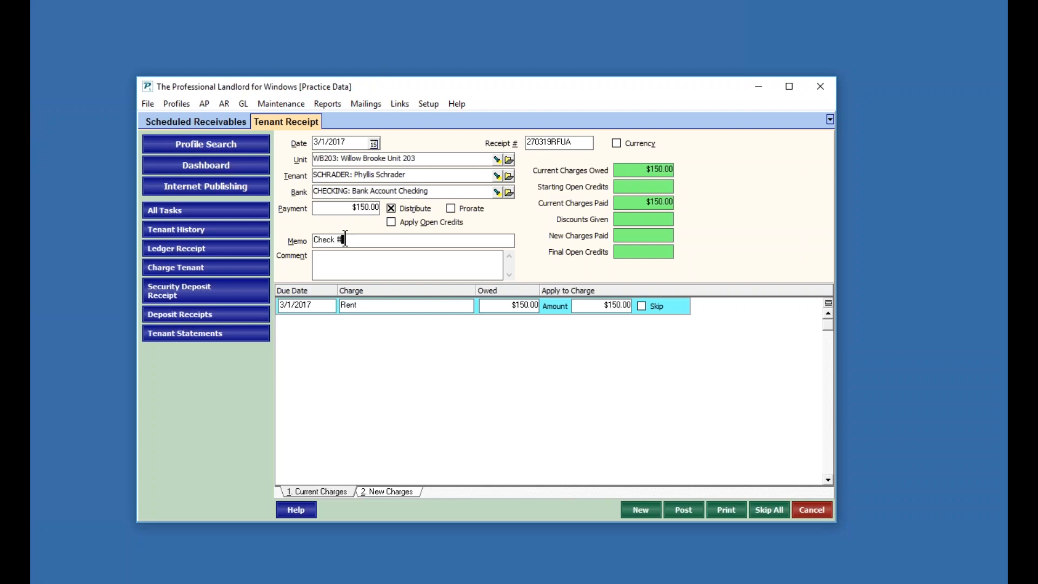
- Record the remaining $150 receipt for the same tenant with memo number 7654 and save it
key("space")
type("7654")
left_click(645, 508)
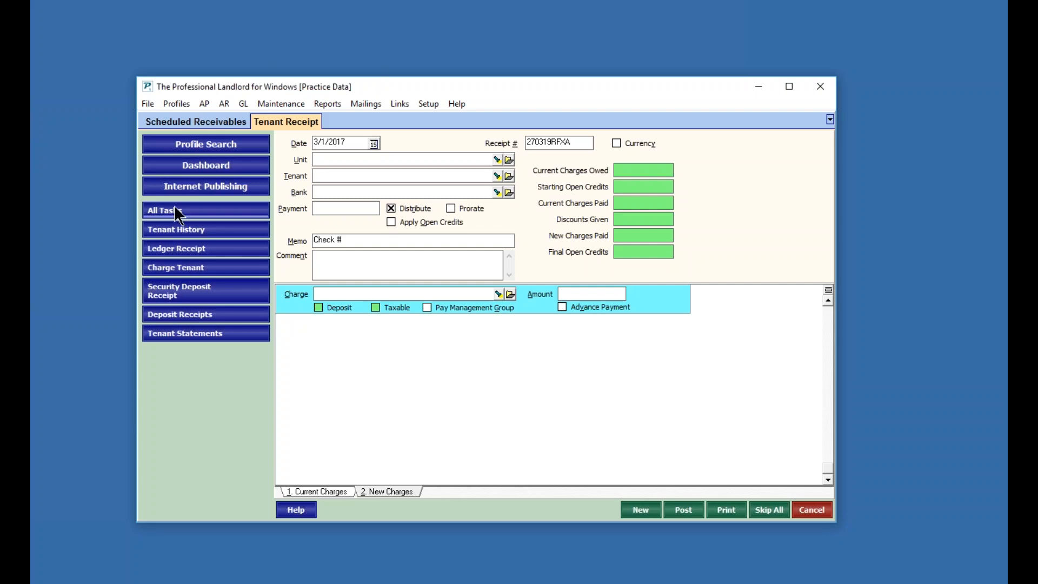
- Post a $450 Ledger Receipt from the owner's ledger into the checking account with memo 'roof repairs', then refresh
left_click(174, 247)
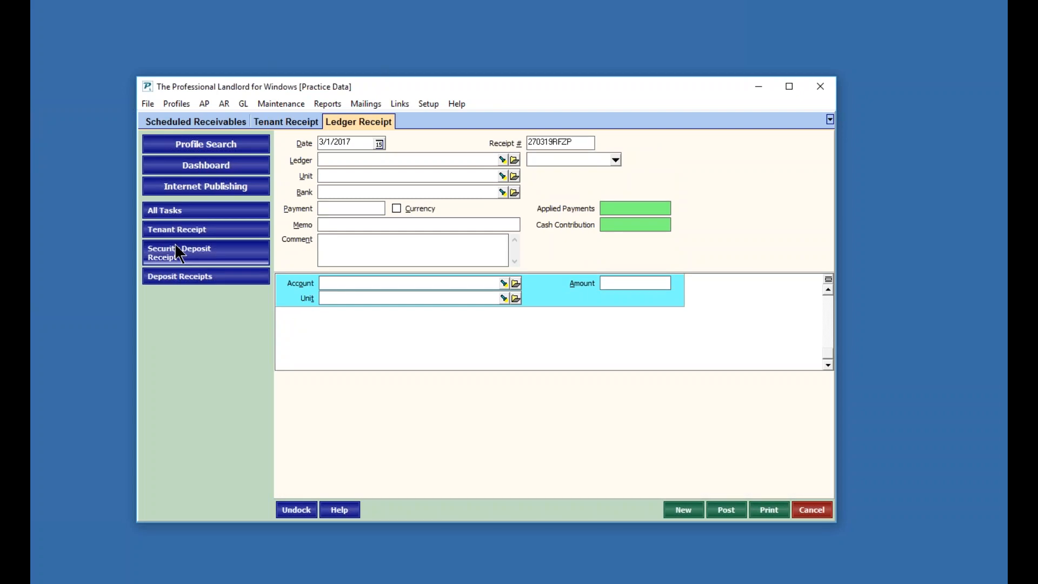
type("sch")
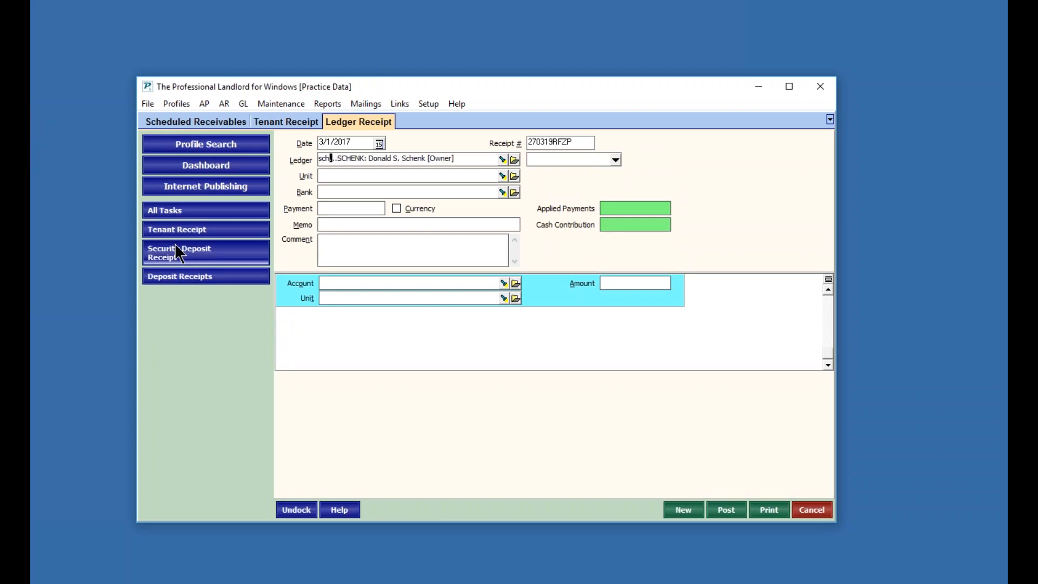
left_click(338, 194)
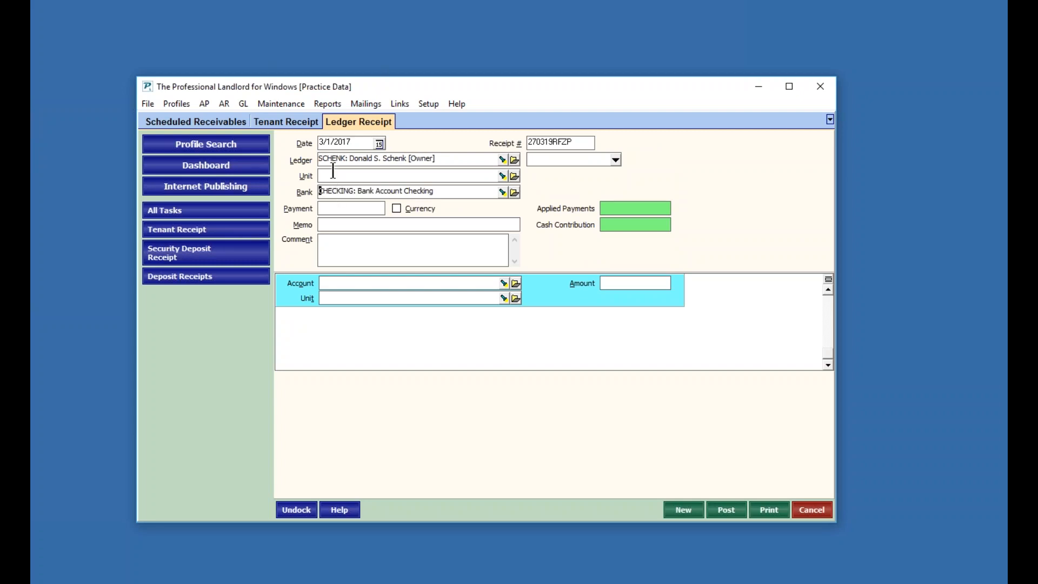
left_click(339, 209)
type("450")
left_click(334, 226)
type("roof repairs")
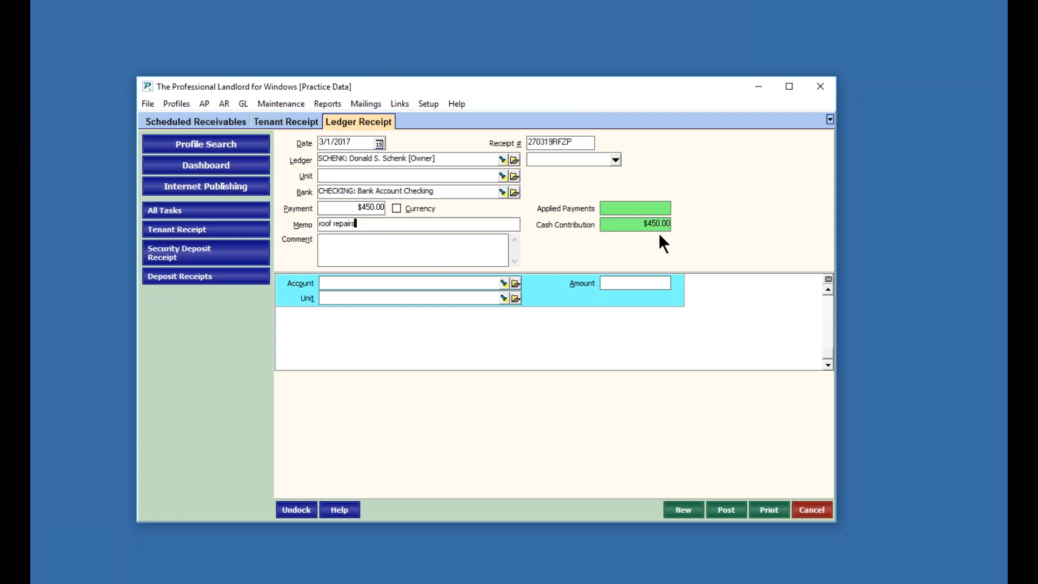
left_click(728, 510)
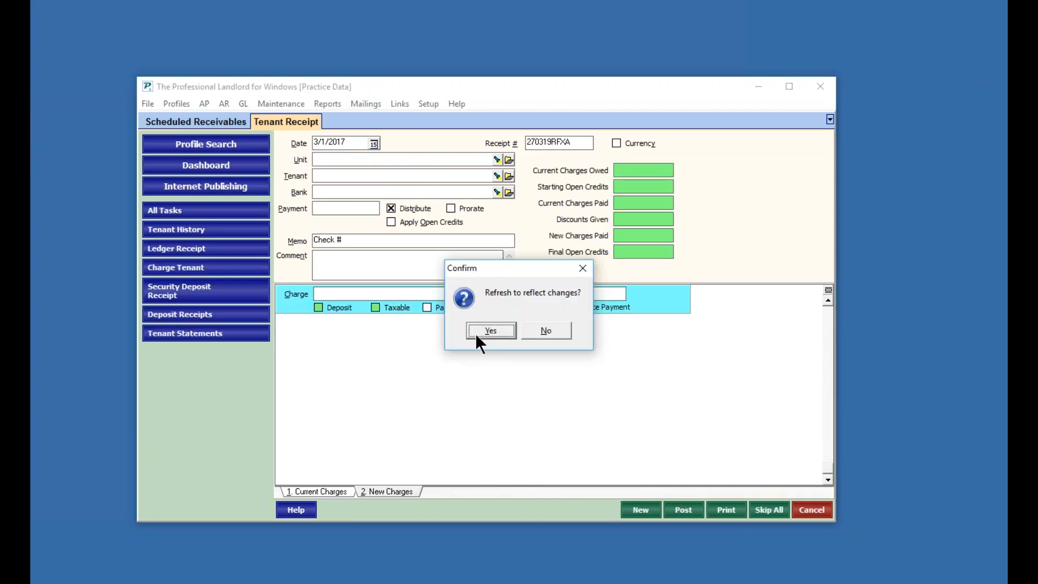
left_click(490, 330)
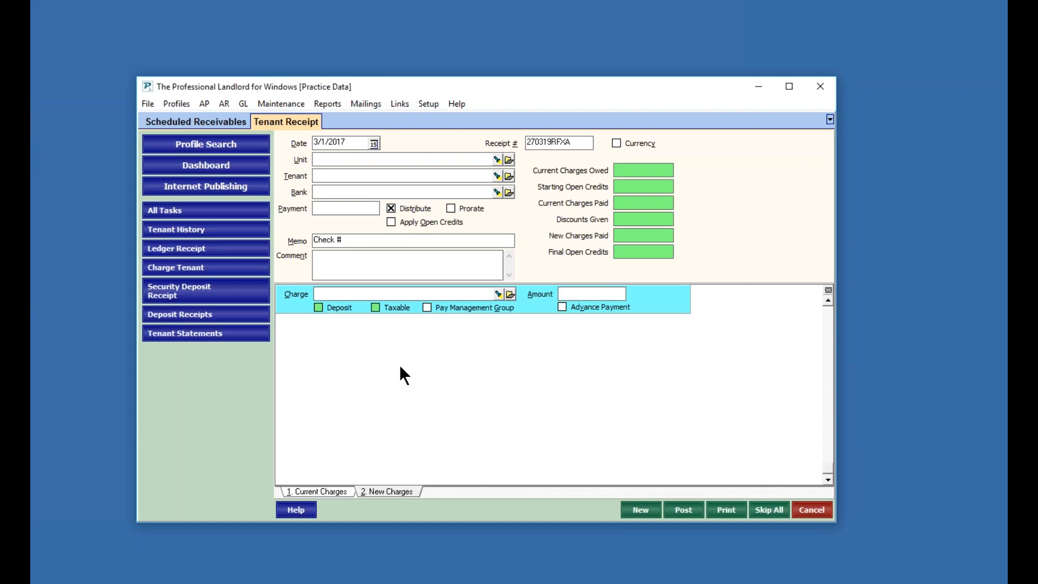
- Open the Deposit Receipts slip and set the total deposit to match the six marked receipts
left_click(171, 292)
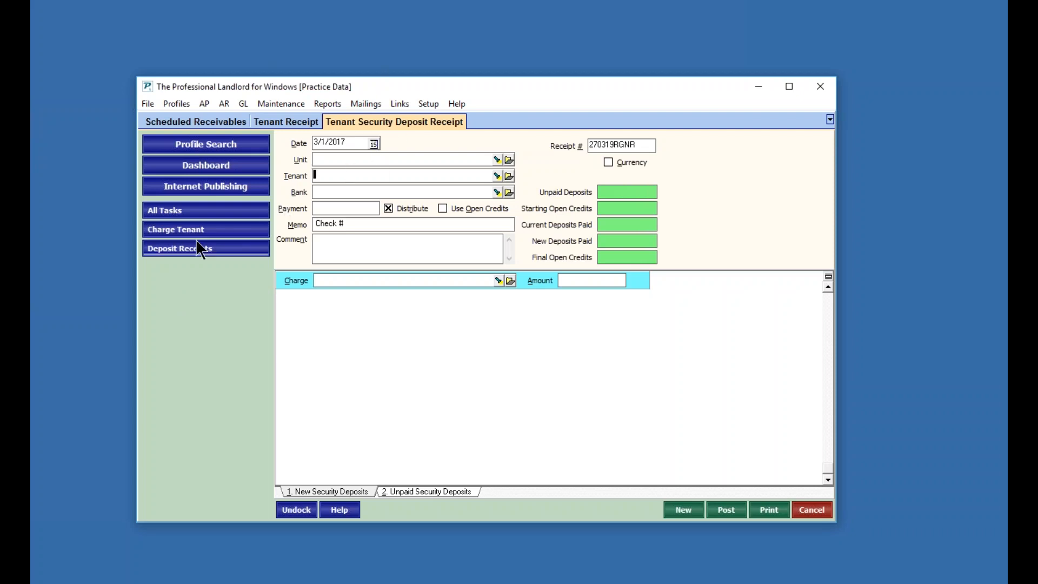
left_click(182, 247)
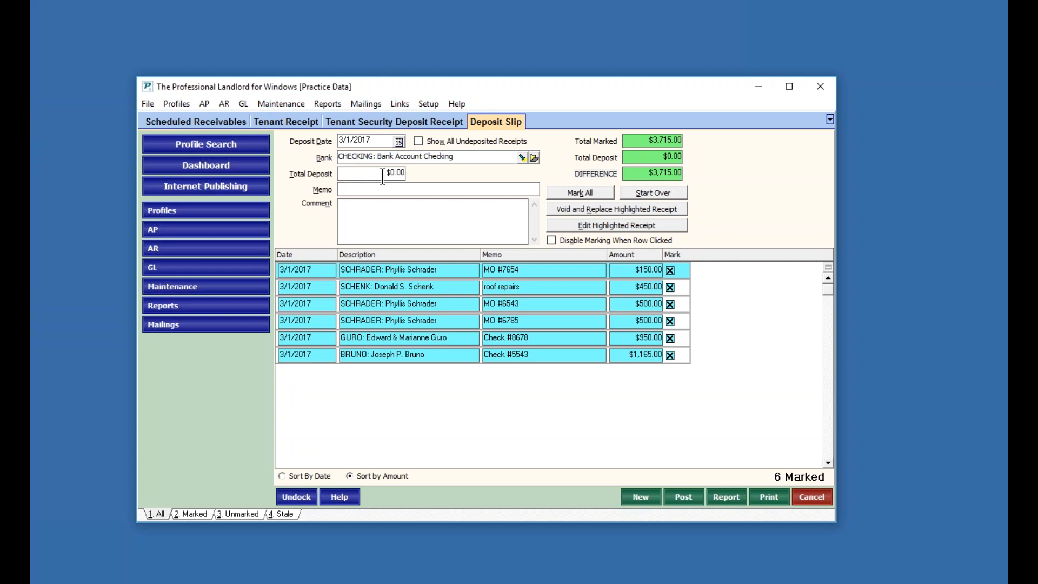
double_click(633, 142)
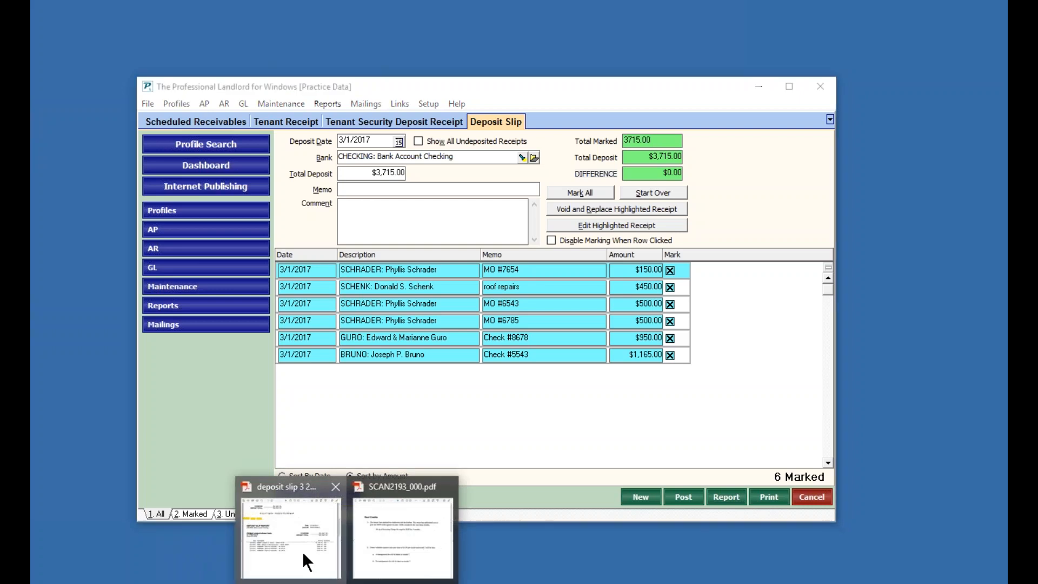
- Switch to the deposit slip PDF in Acrobat Reader and review the sample deposit slip report
left_click(303, 556)
scroll(316, 294, "up", 3)
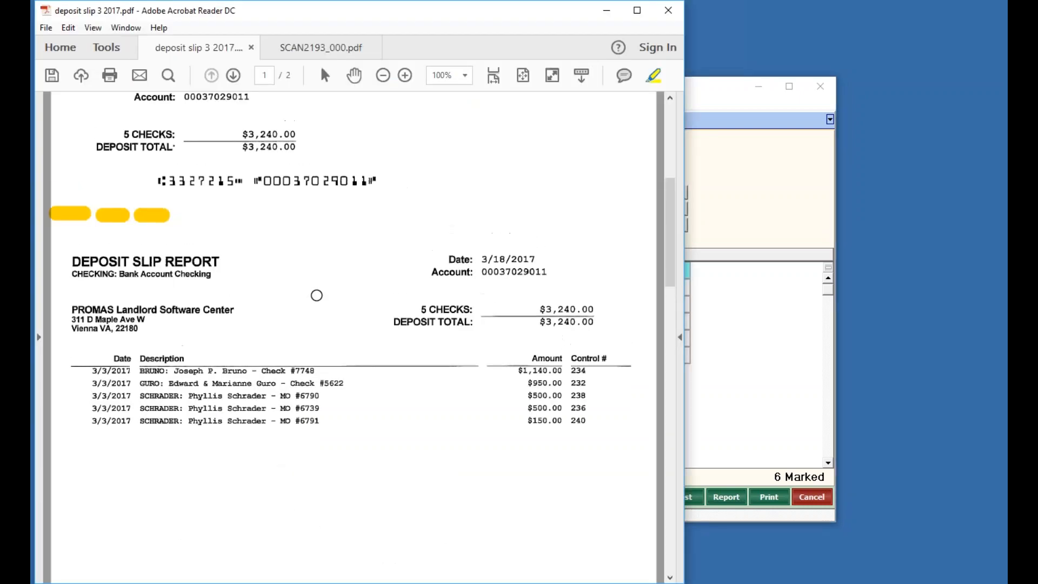
scroll(317, 294, "up", 3)
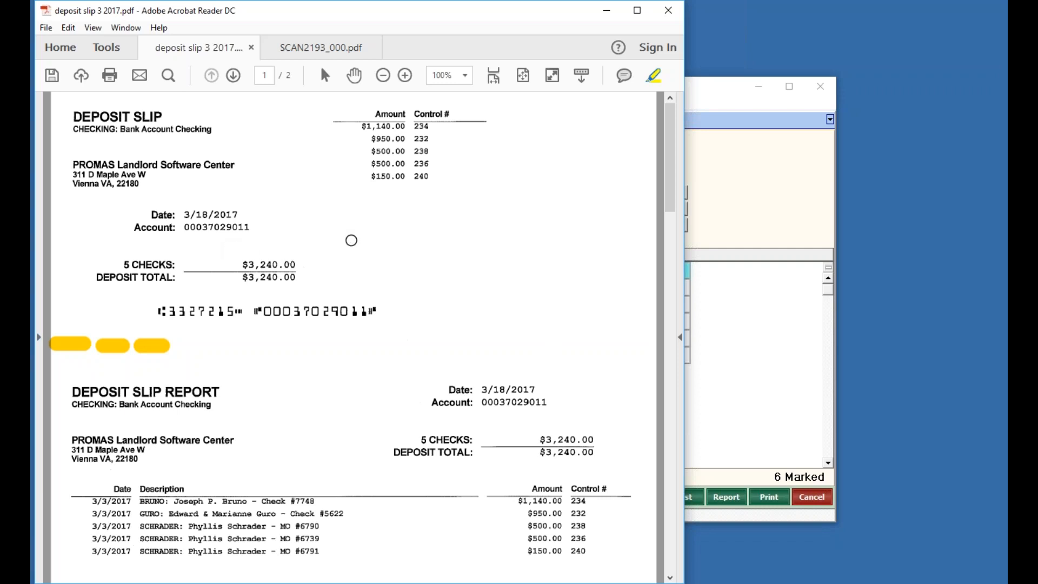
scroll(348, 241, "down", 2)
scroll(347, 243, "down", 2)
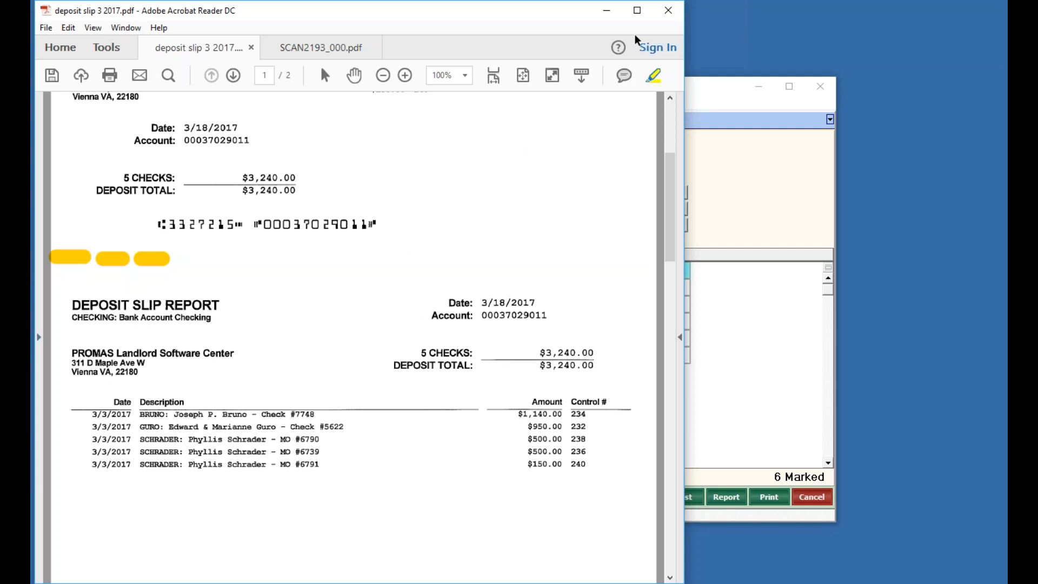
left_click(606, 12)
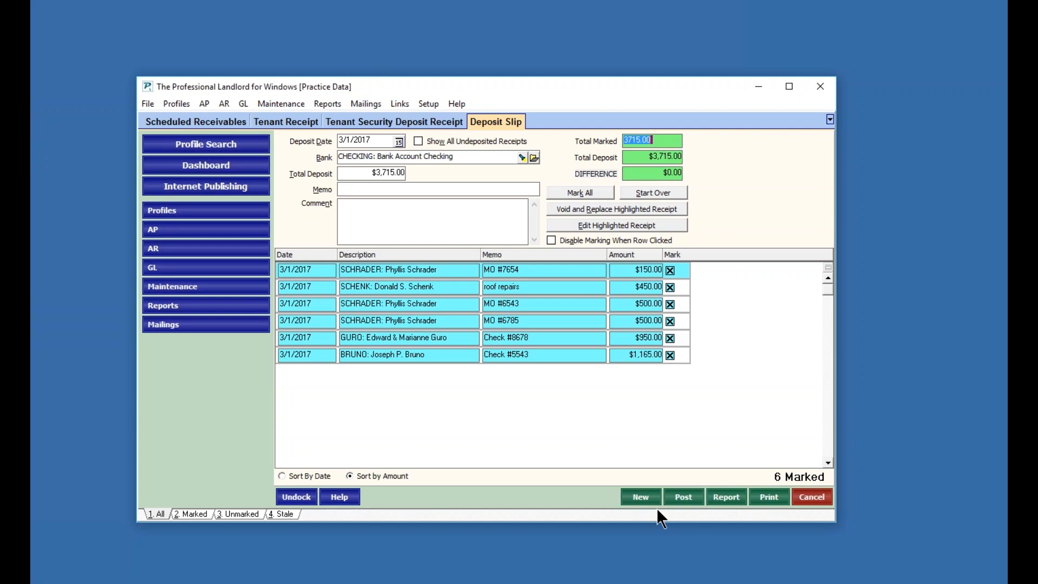
- Post the deposit slip, then refresh the Tenant Receipt form to reflect the changes
left_click(682, 495)
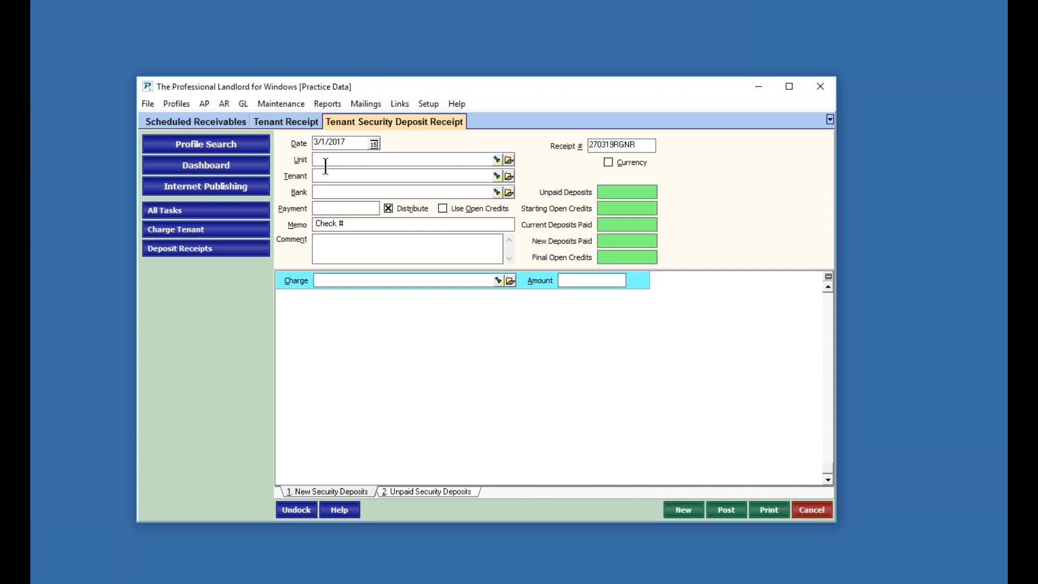
left_click(268, 117)
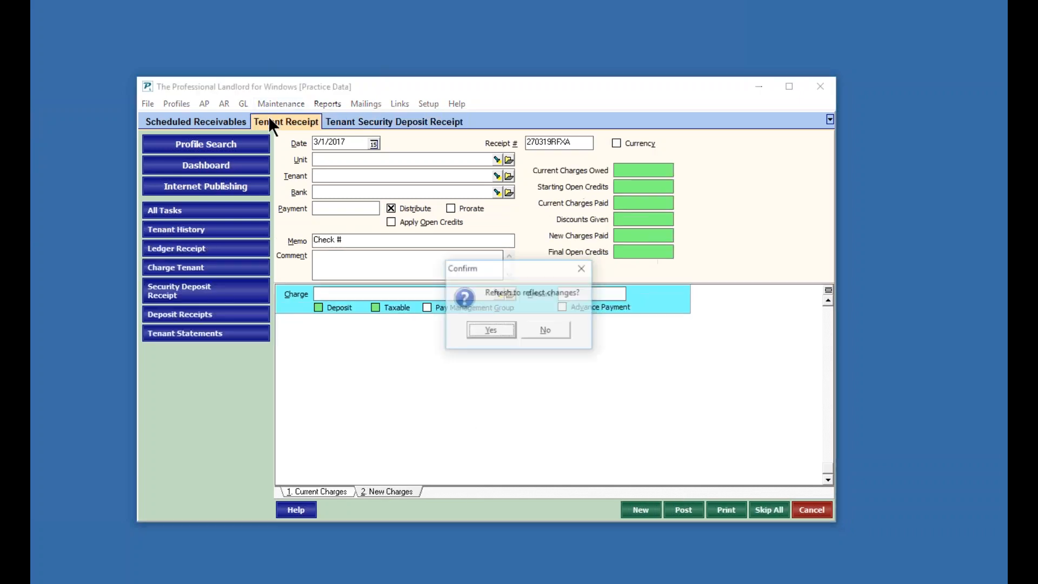
left_click(477, 328)
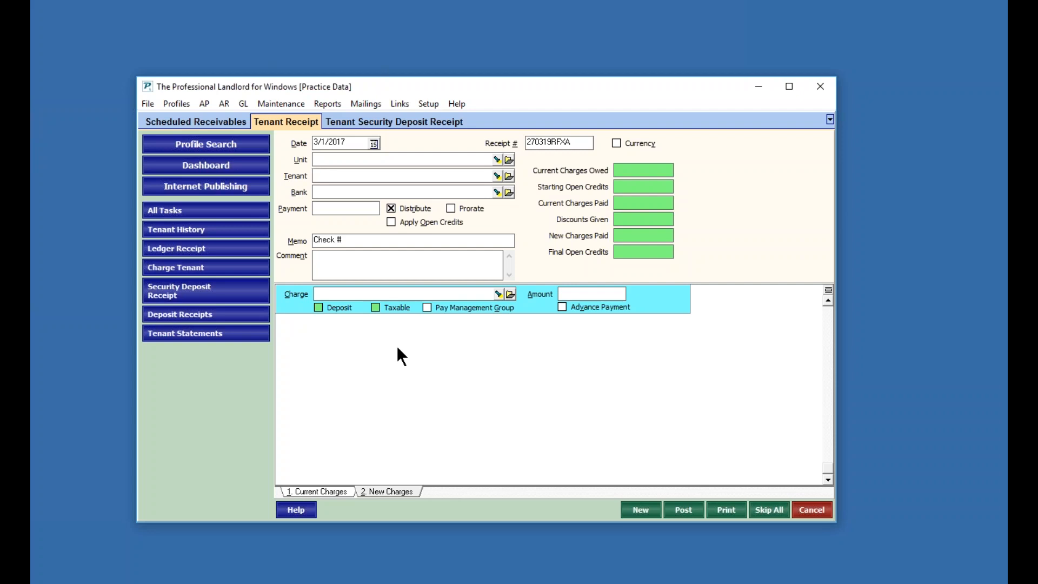
- Start a Tenant Security Deposit Receipt for the tenant looked up as 'km', with a $795 payment and check #5678 in the memo
left_click(370, 122)
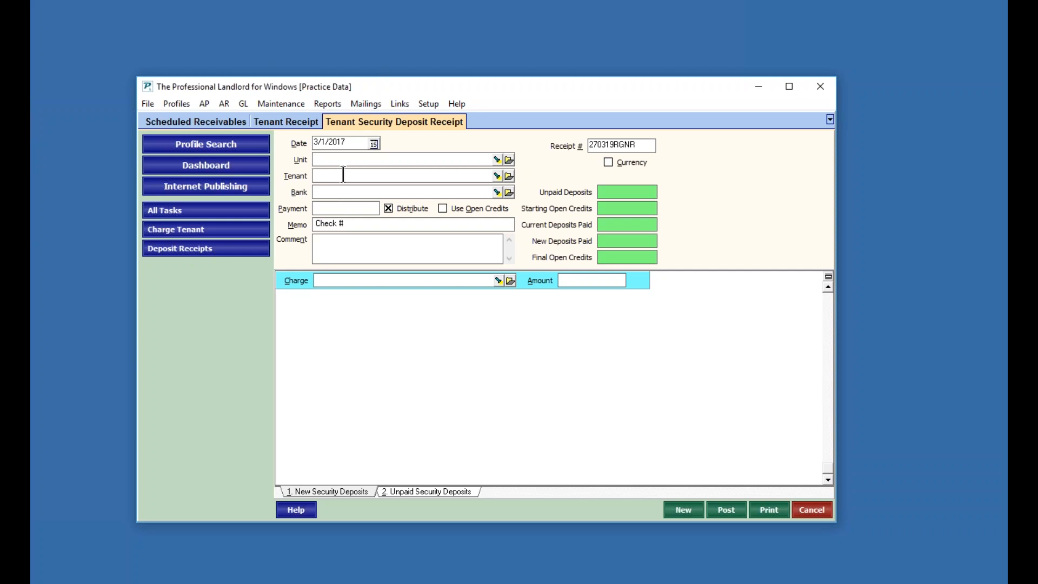
key("Tab")
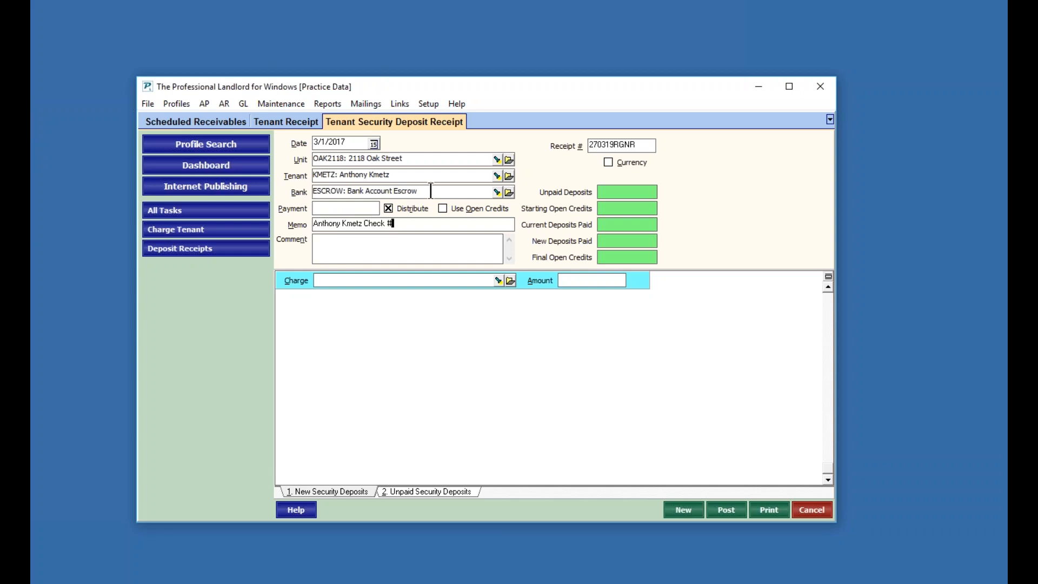
left_click(328, 209)
type("795")
left_click(345, 248)
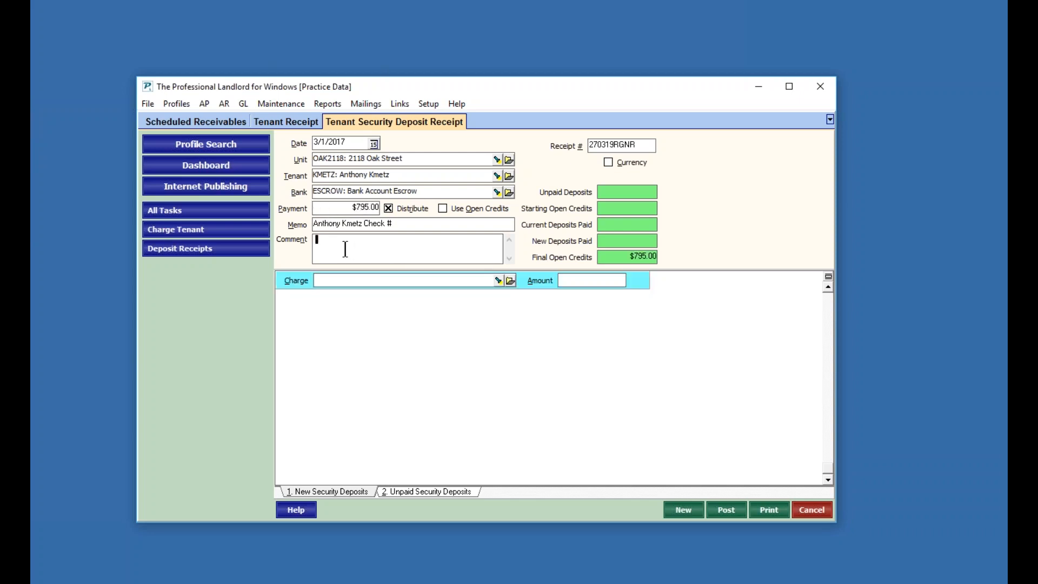
left_click(392, 226)
type("5678")
left_click(370, 282)
- Allocate the $795 payment to the DEPOSIT: Security Deposit charge
left_click(498, 280)
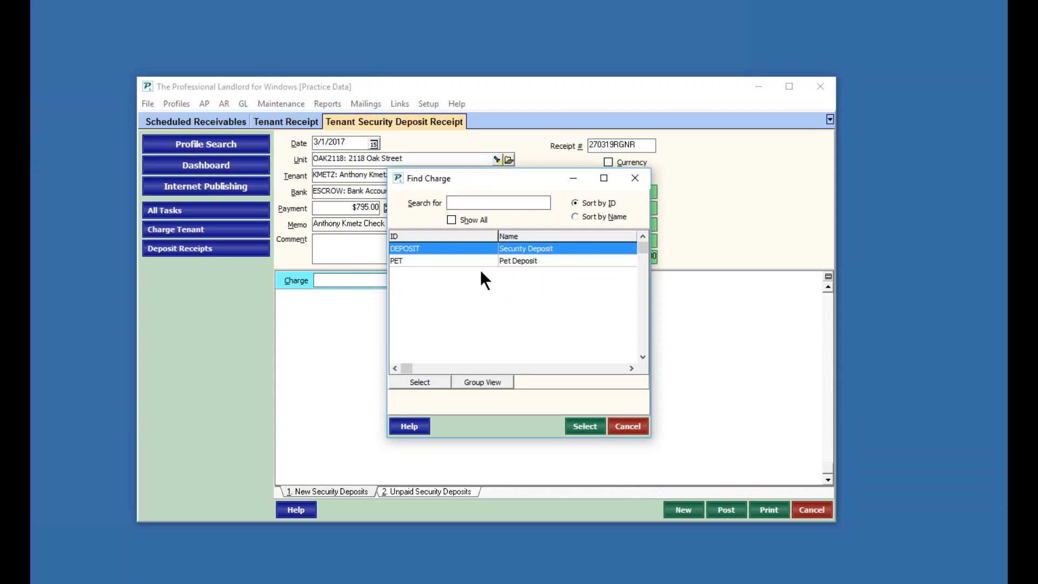
left_click(456, 260)
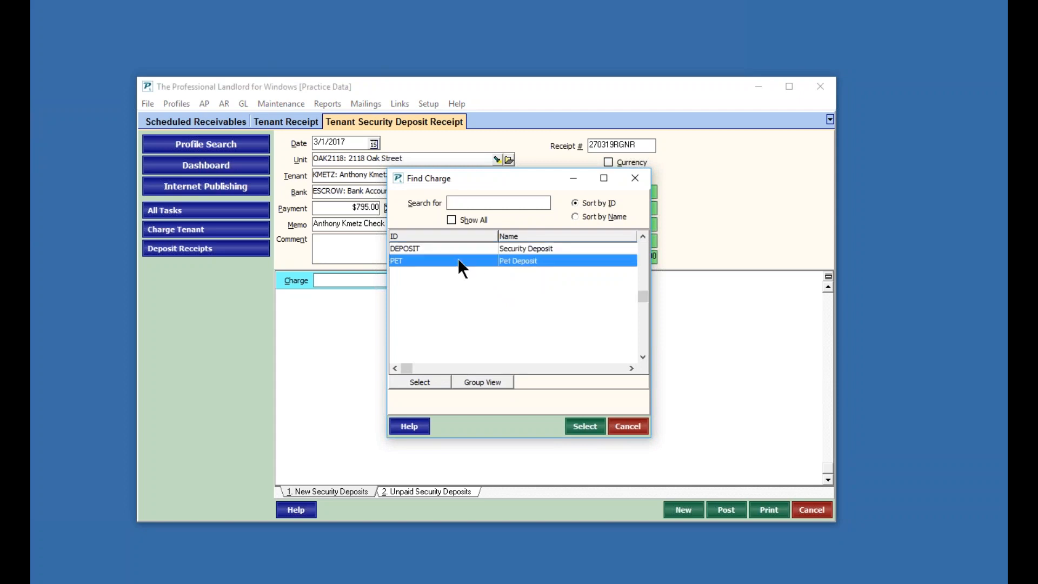
left_click(441, 250)
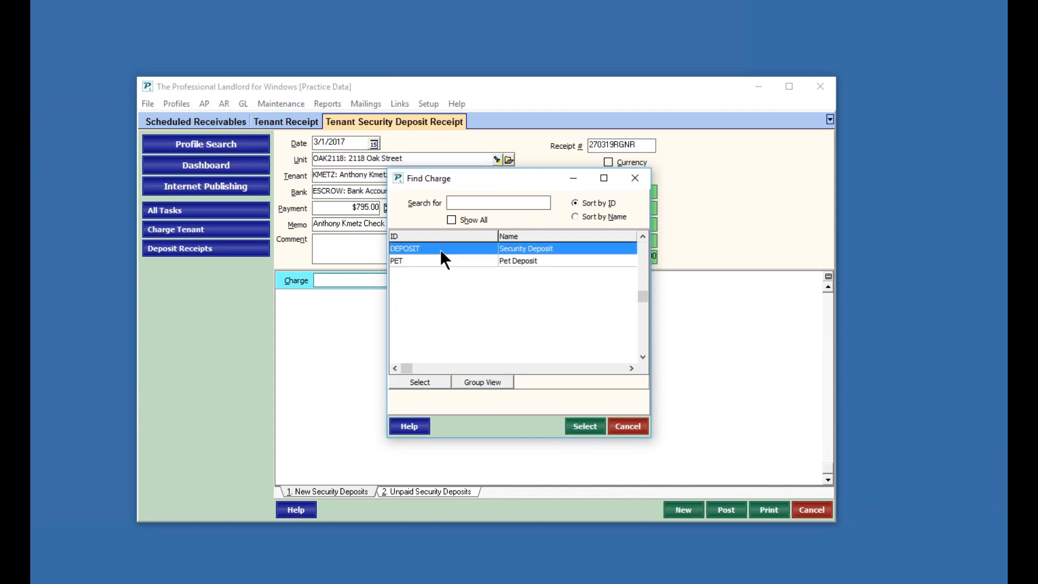
left_click(422, 381)
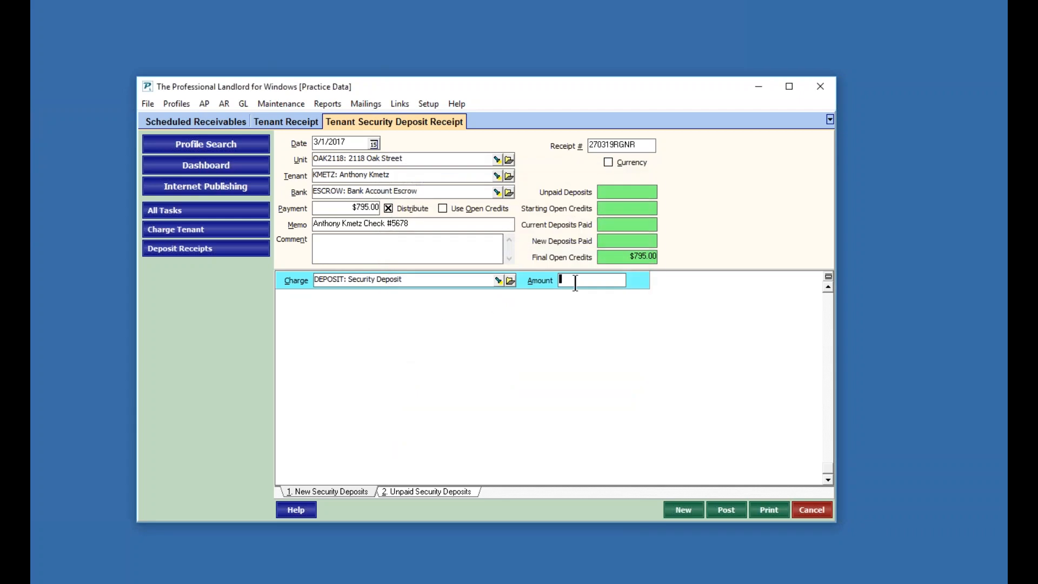
type("795")
left_click(476, 248)
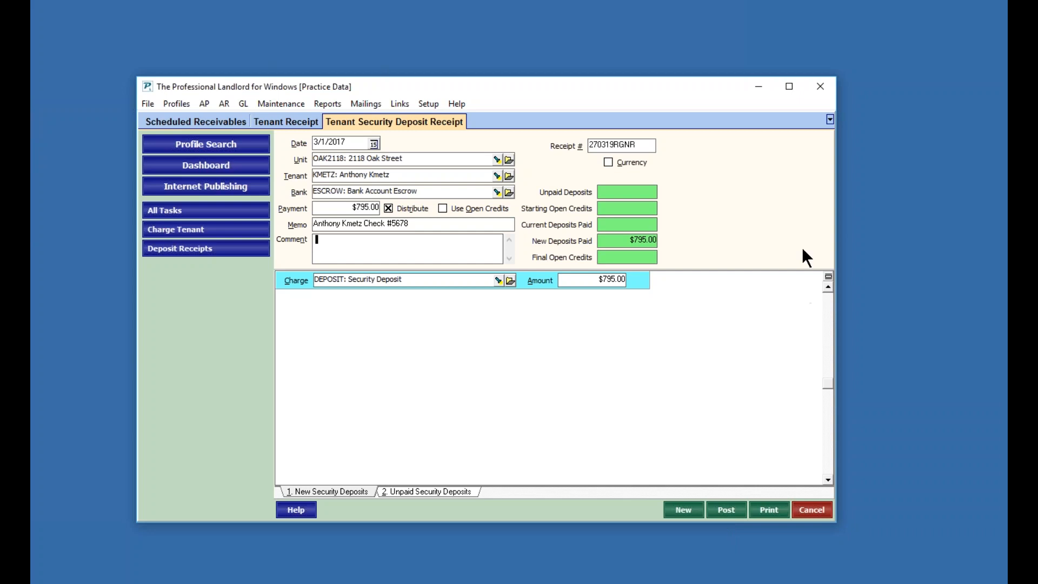
left_click(826, 14)
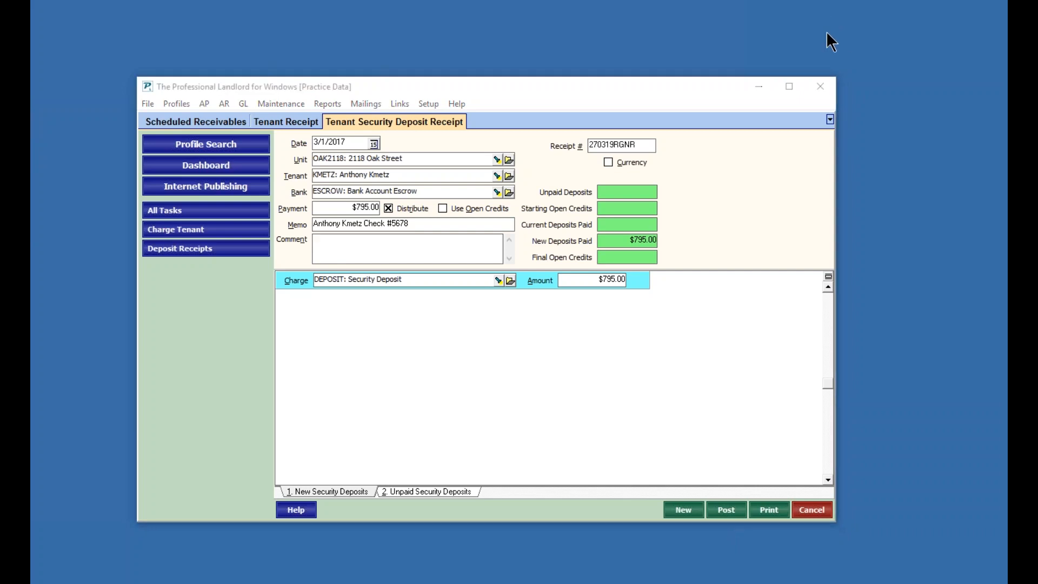